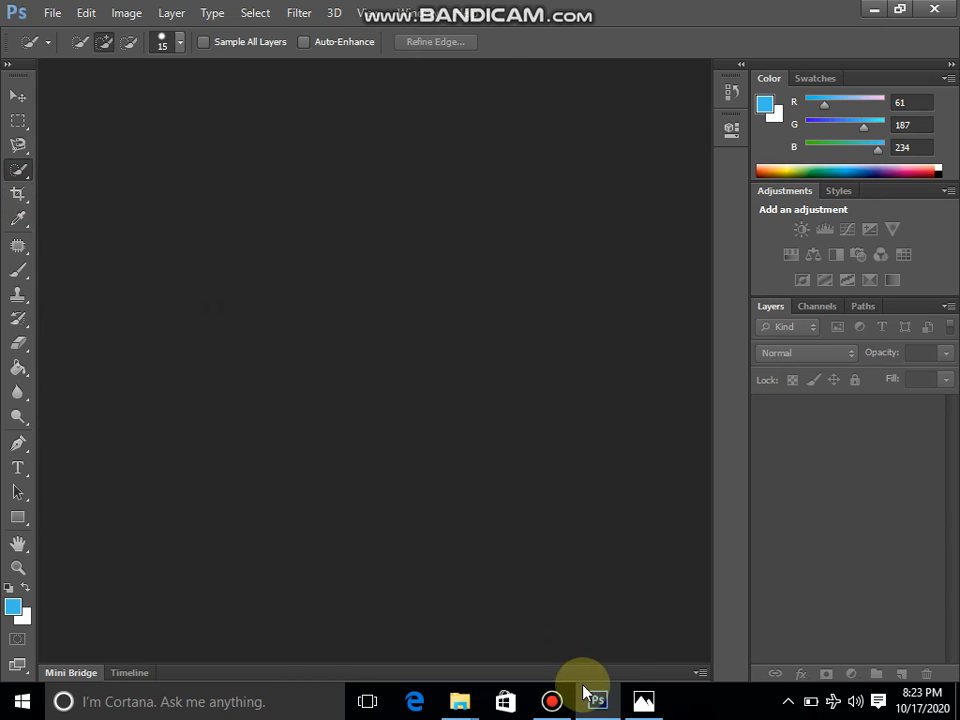
Open the photo OS24081 from the Learning Childs folder in Photoshop
{"action": "left_click", "coordinate": [463, 703]}
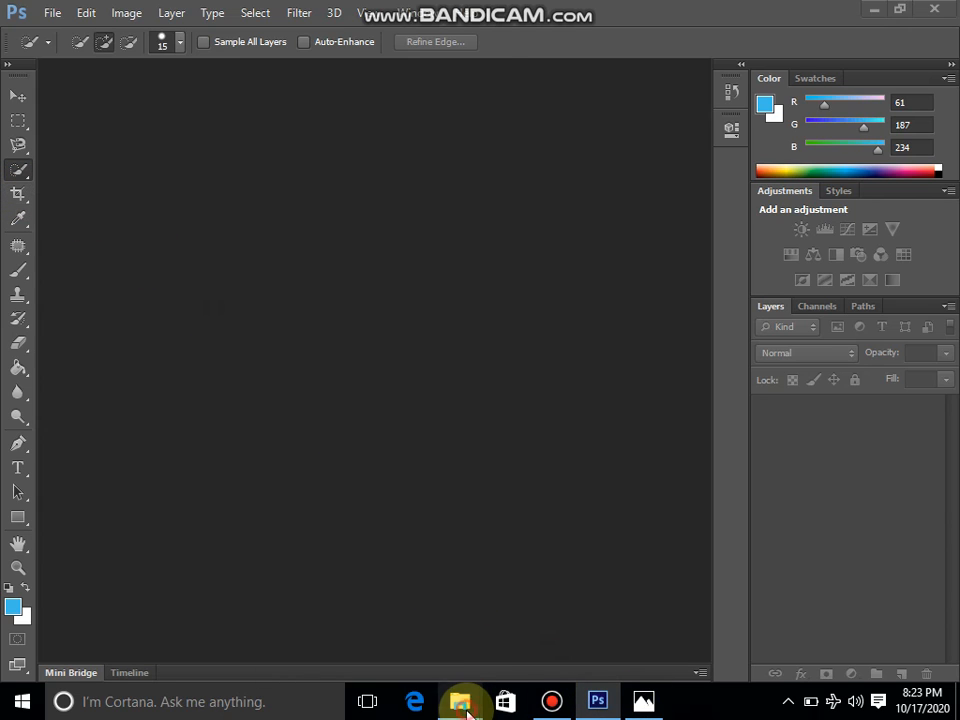
{"action": "left_click", "coordinate": [574, 510]}
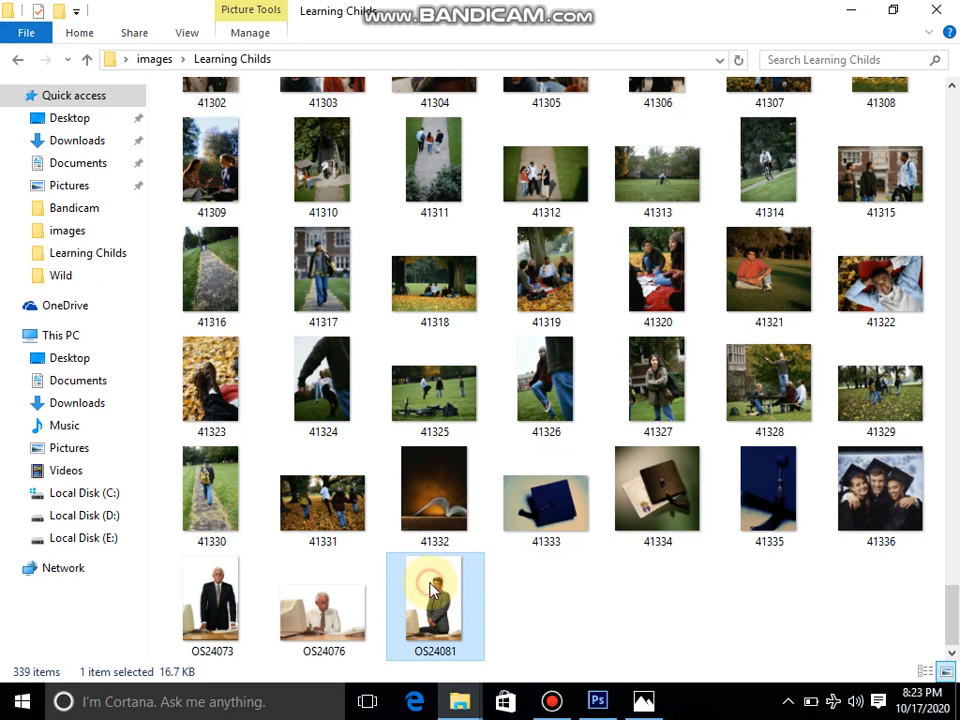
{"action": "left_click_drag", "start_coordinate": [432, 590], "coordinate": [469, 384]}
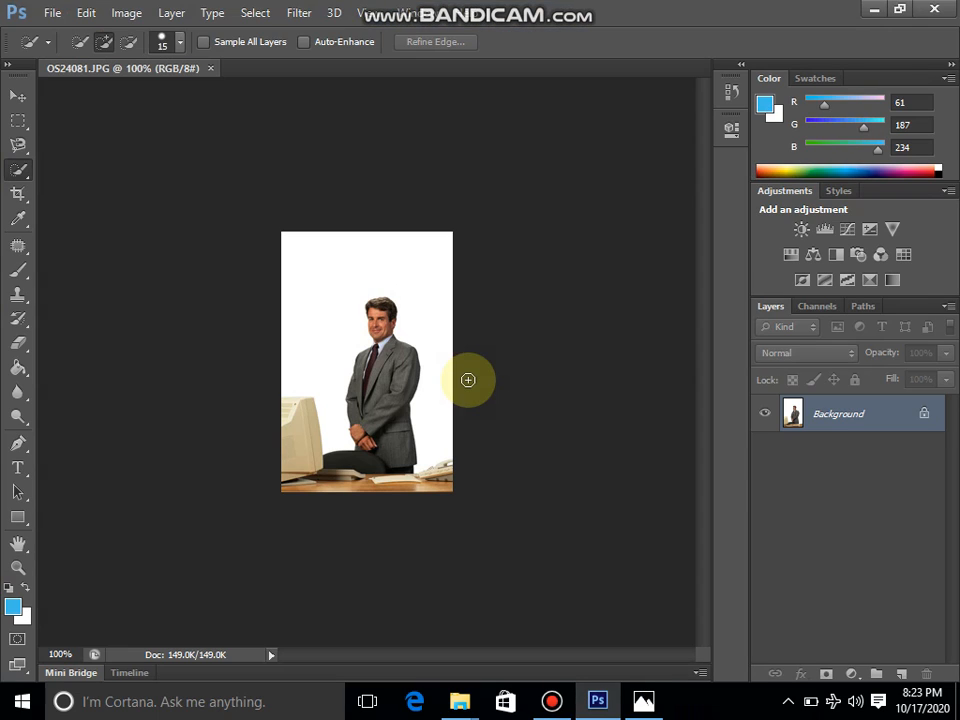
Set the Crop tool's size and resolution to 1.25 in wide, 1.75 in high, 250 pixels/inch, saving it as a preset
{"action": "left_click", "coordinate": [20, 194]}
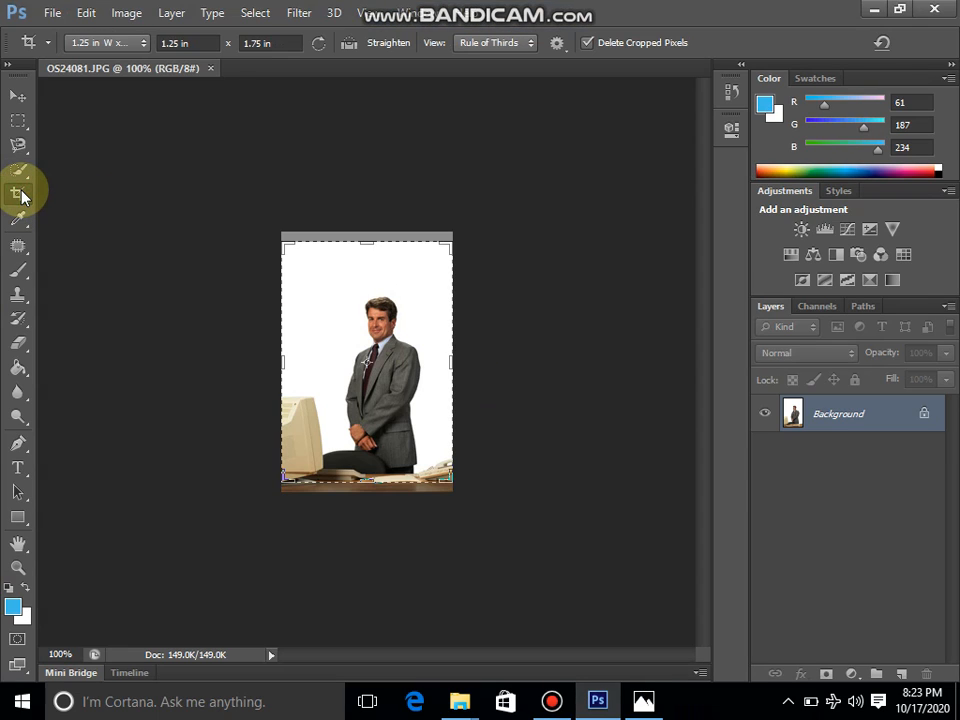
{"action": "left_click", "coordinate": [137, 42]}
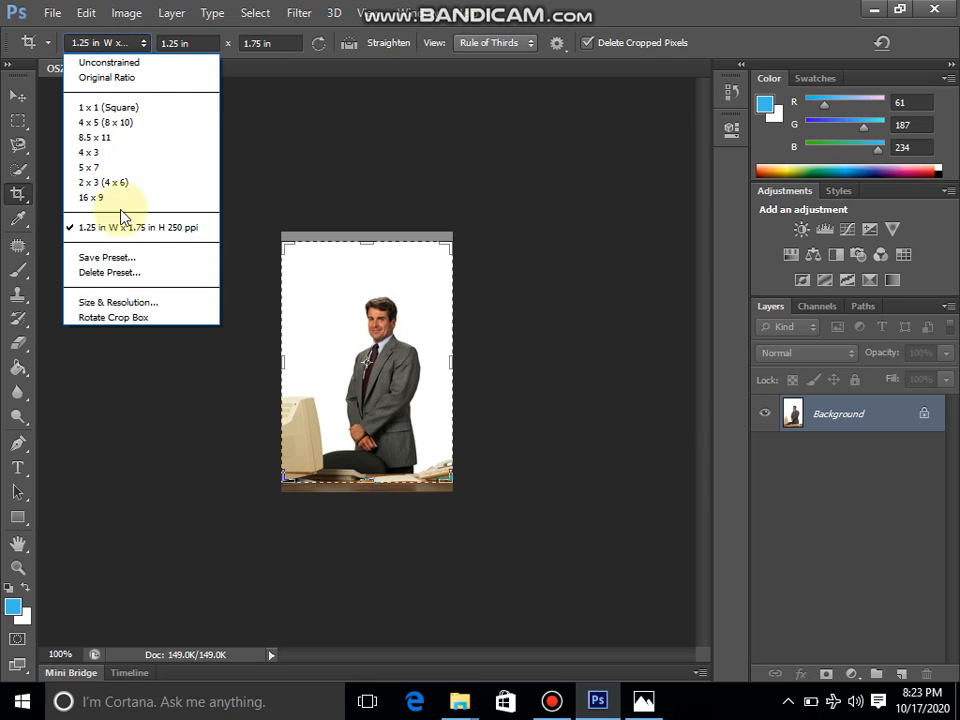
{"action": "left_click", "coordinate": [118, 302]}
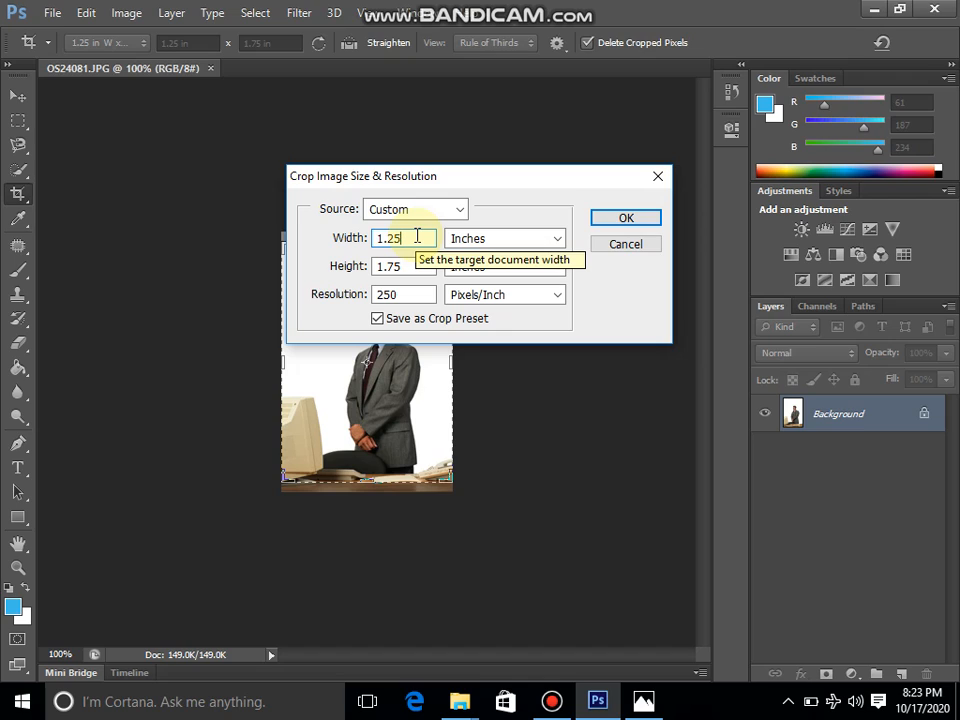
{"action": "key", "text": "BackSpace"}
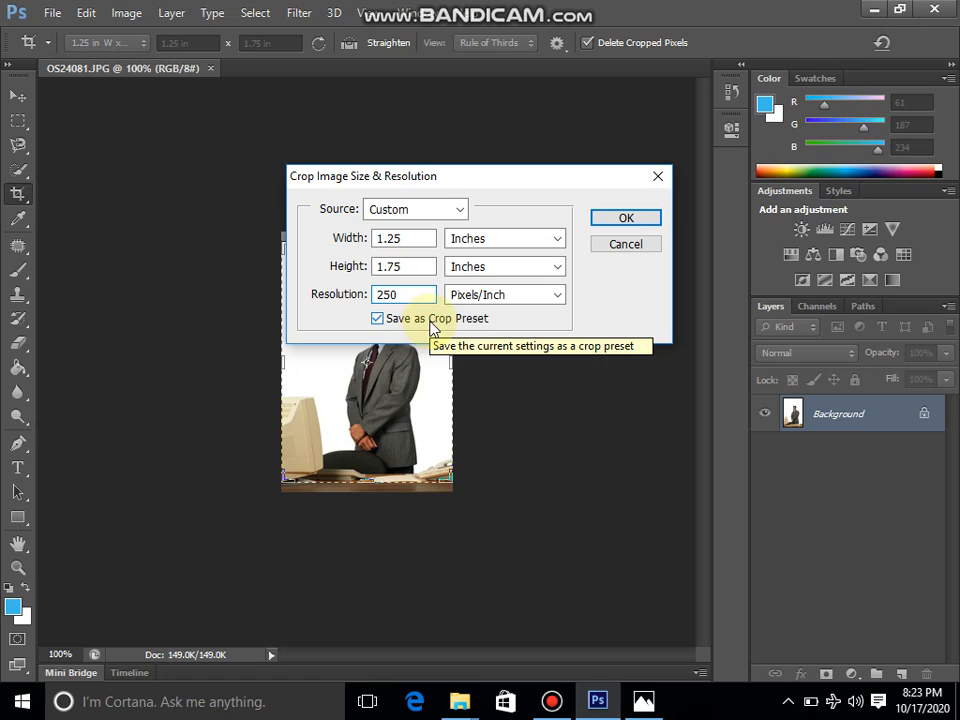
{"action": "left_click", "coordinate": [607, 220]}
Try to save the crop preset under the name 1.25 in W x 1.75 in H 250 ppi, then cancel
{"action": "left_click", "coordinate": [505, 232]}
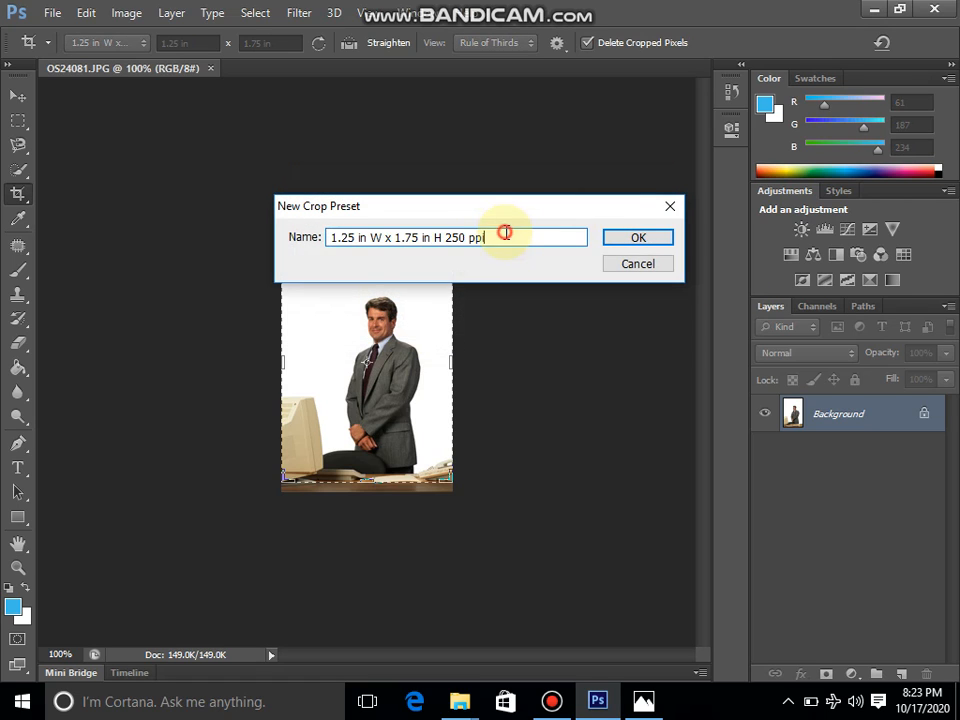
{"action": "left_click", "coordinate": [620, 242]}
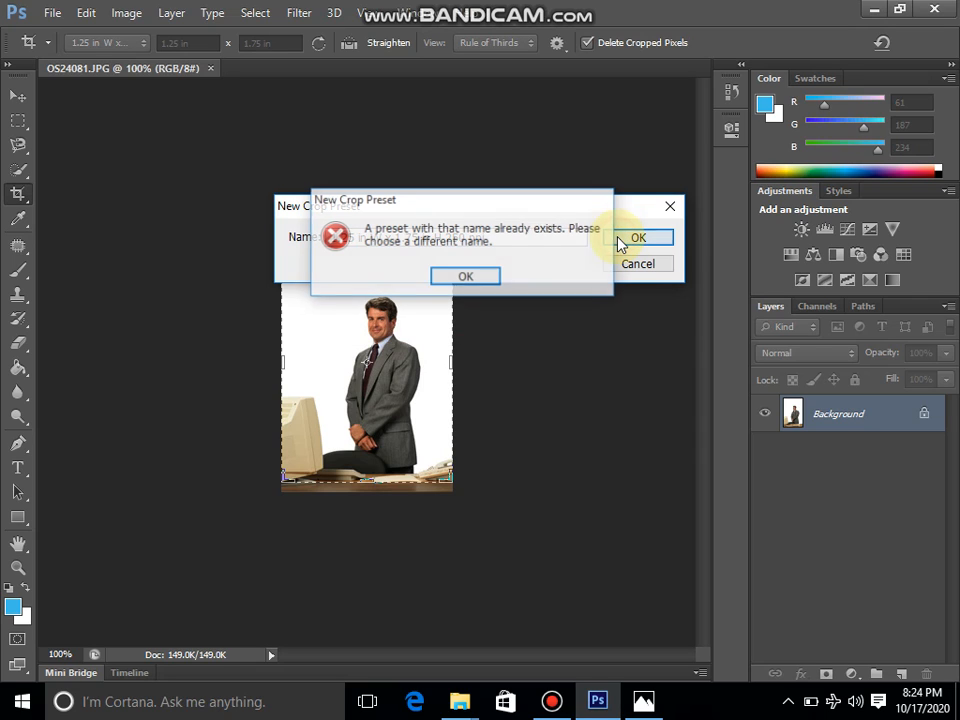
{"action": "left_click", "coordinate": [471, 279]}
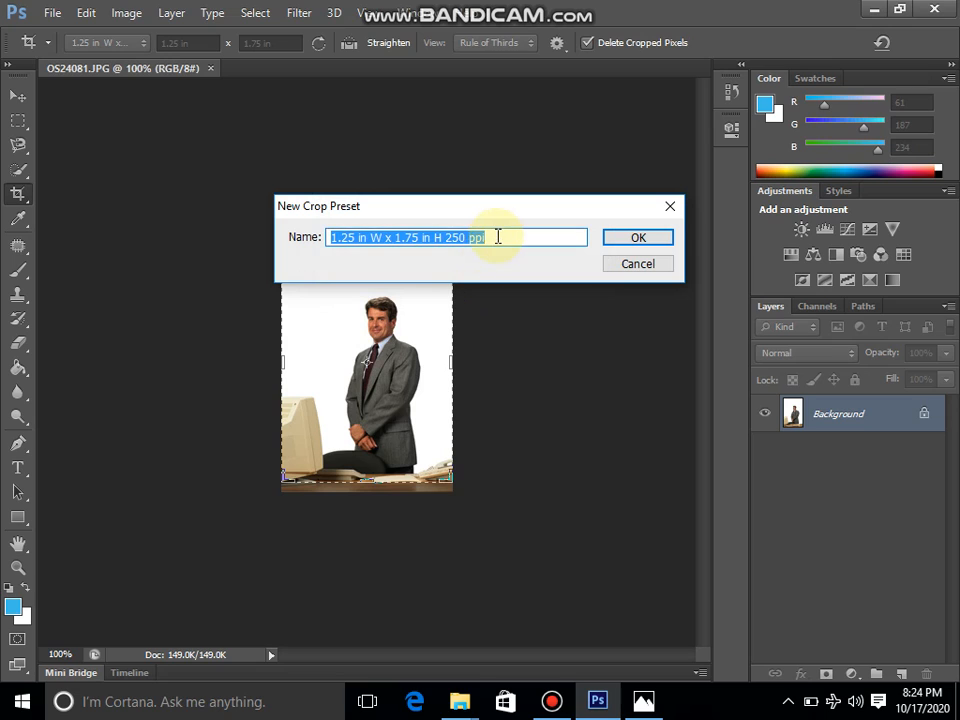
{"action": "left_click", "coordinate": [497, 237]}
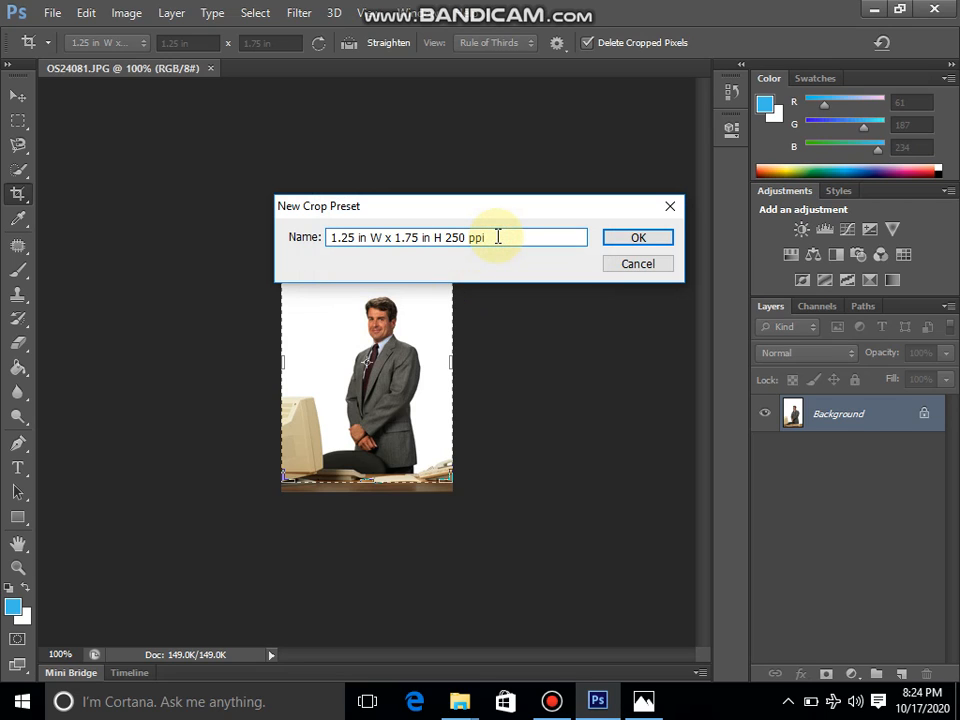
{"action": "left_click", "coordinate": [637, 265]}
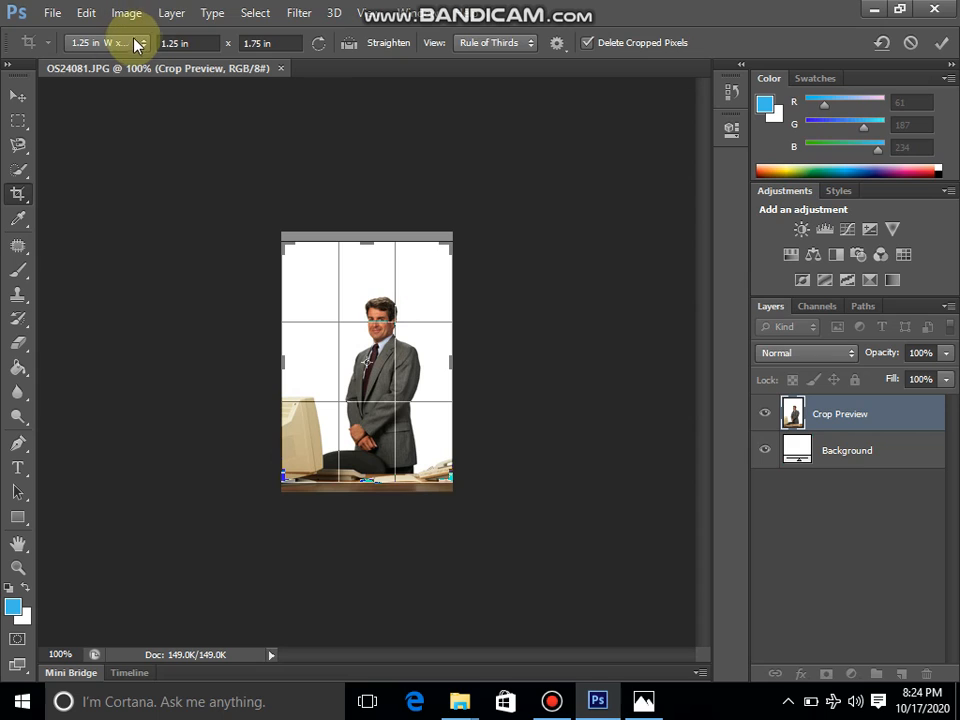
Delete the existing crop preset 1.25 in W x 1.75 in H 250 ppi
{"action": "left_click", "coordinate": [143, 43]}
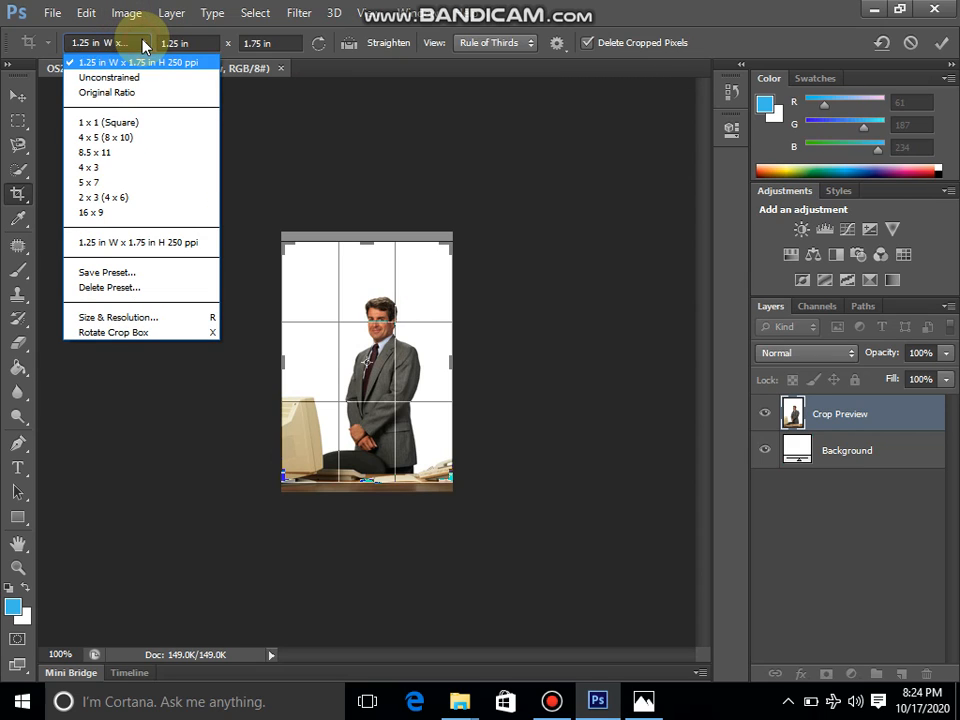
{"action": "left_click", "coordinate": [143, 243]}
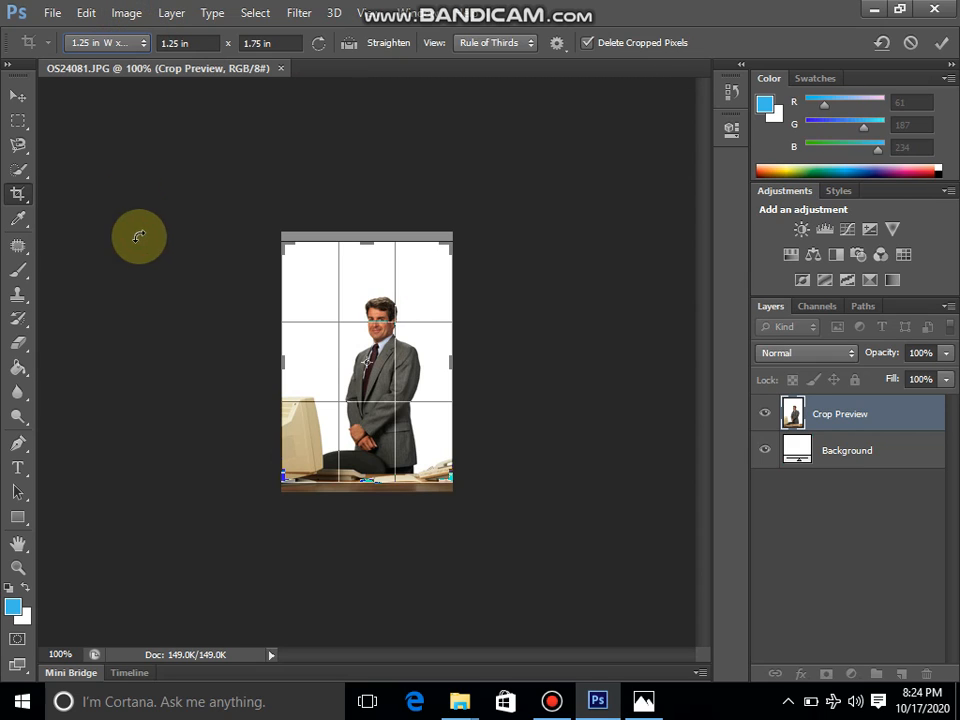
{"action": "left_click", "coordinate": [122, 43]}
{"action": "left_click", "coordinate": [108, 272]}
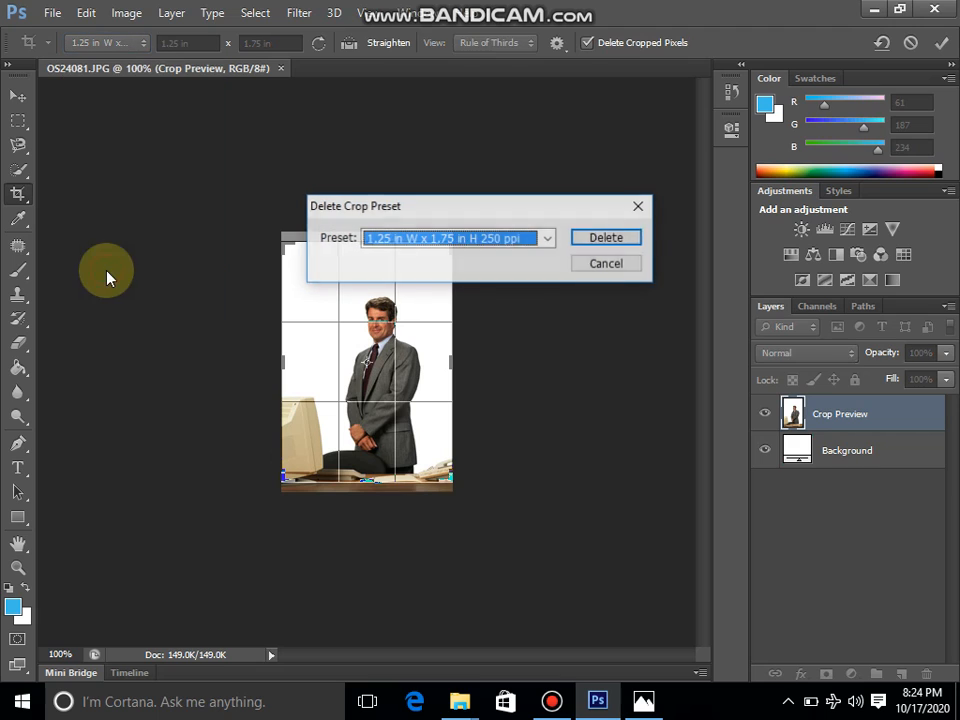
{"action": "left_click", "coordinate": [605, 238]}
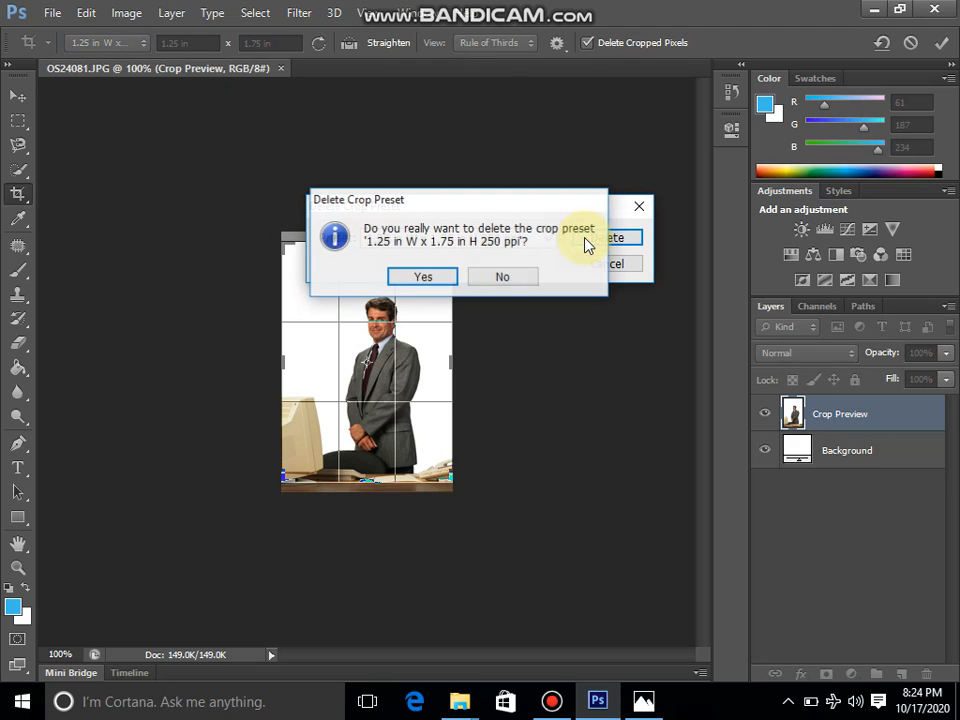
{"action": "left_click", "coordinate": [424, 276]}
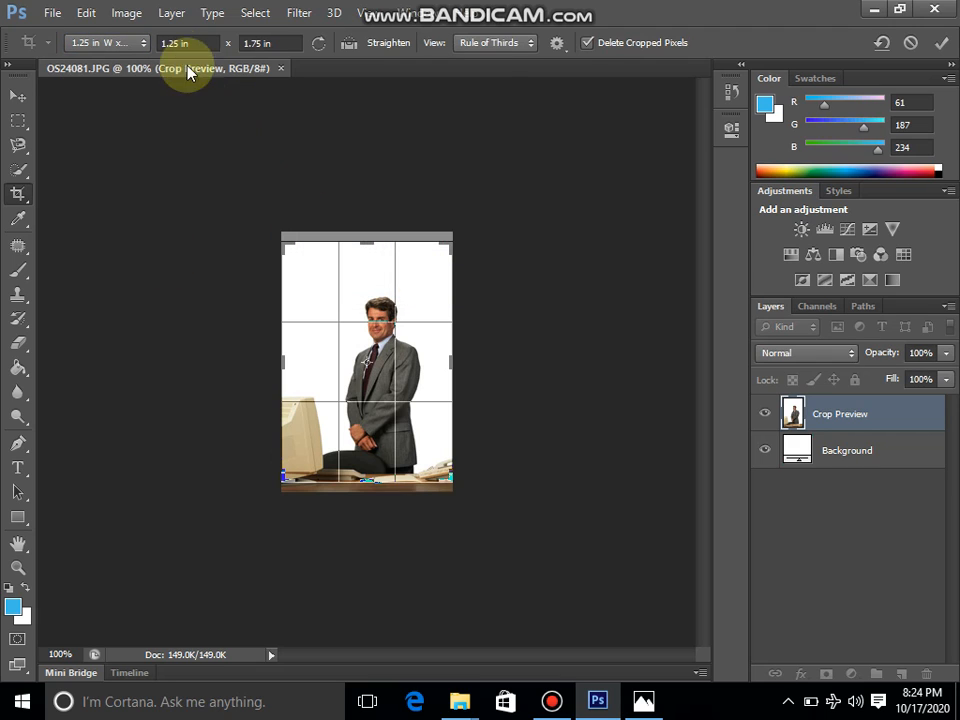
Save a new crop preset of 1.25 in by 1.75 in at 250 ppi named 1.25 in W x 1.75 in H 250 ppi
{"action": "left_click", "coordinate": [143, 46]}
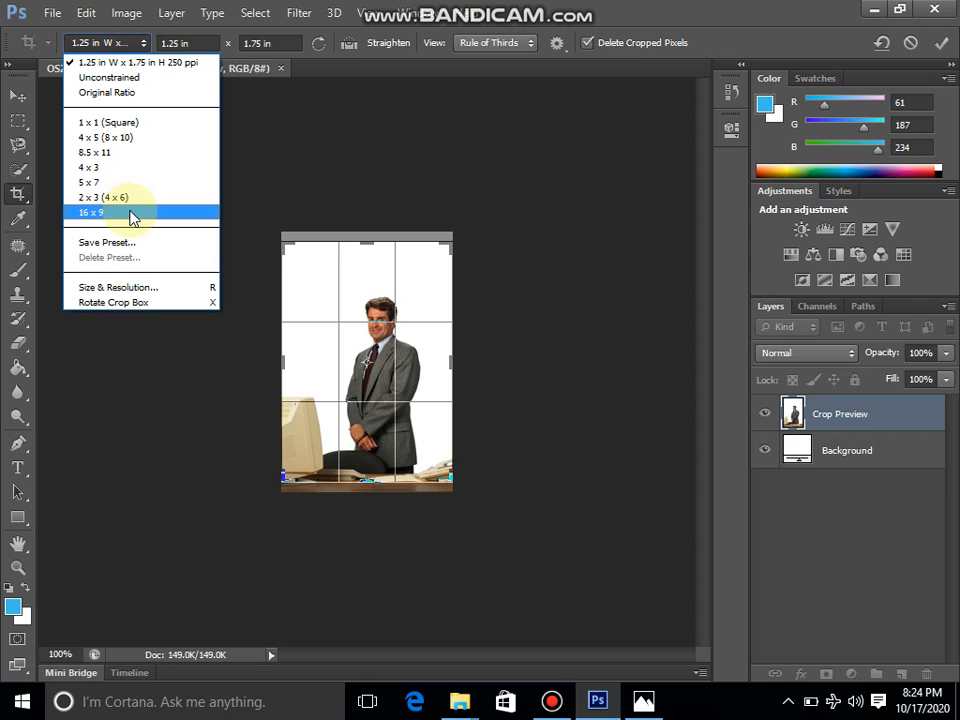
{"action": "left_click", "coordinate": [118, 287]}
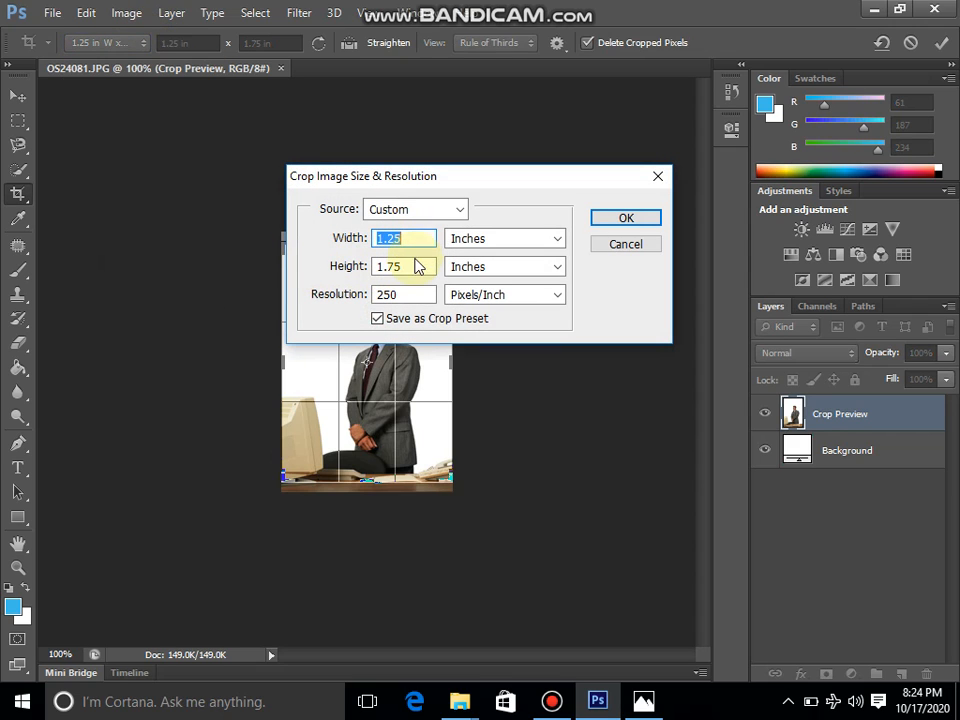
{"action": "left_click", "coordinate": [608, 221]}
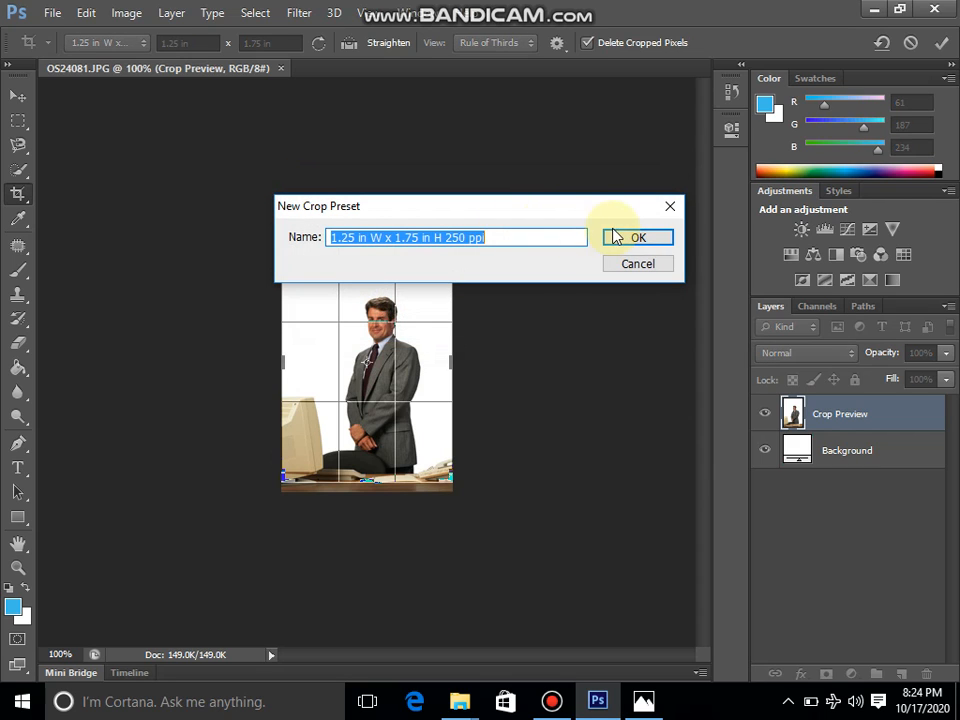
{"action": "left_click", "coordinate": [623, 241]}
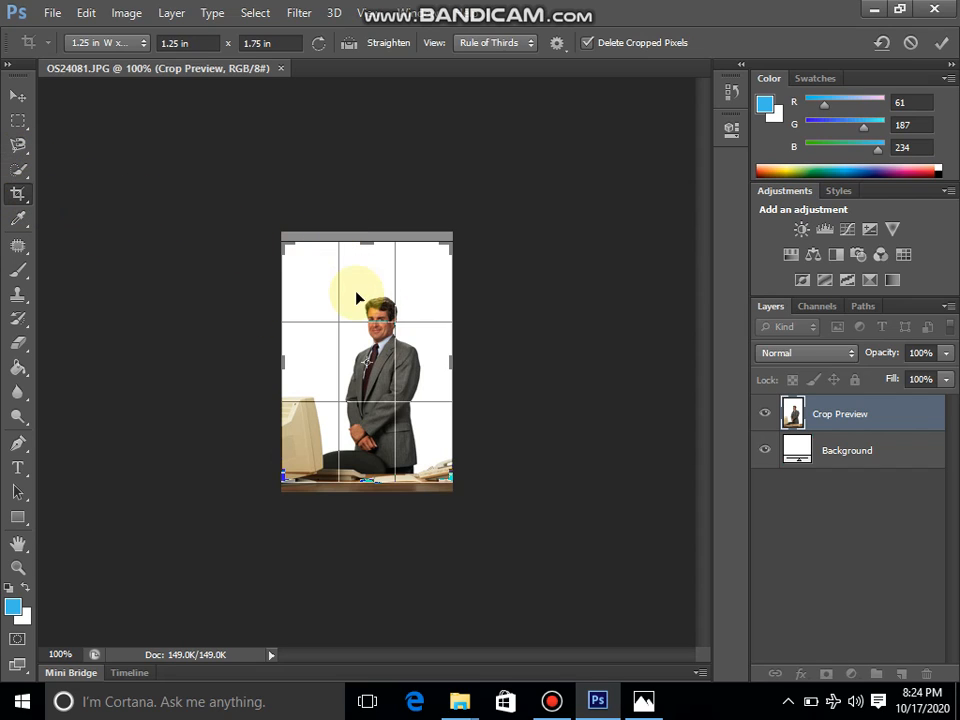
Resize and move the crop box around the man's head and shoulders and apply the crop
{"action": "left_click_drag", "start_coordinate": [285, 242], "coordinate": [346, 280]}
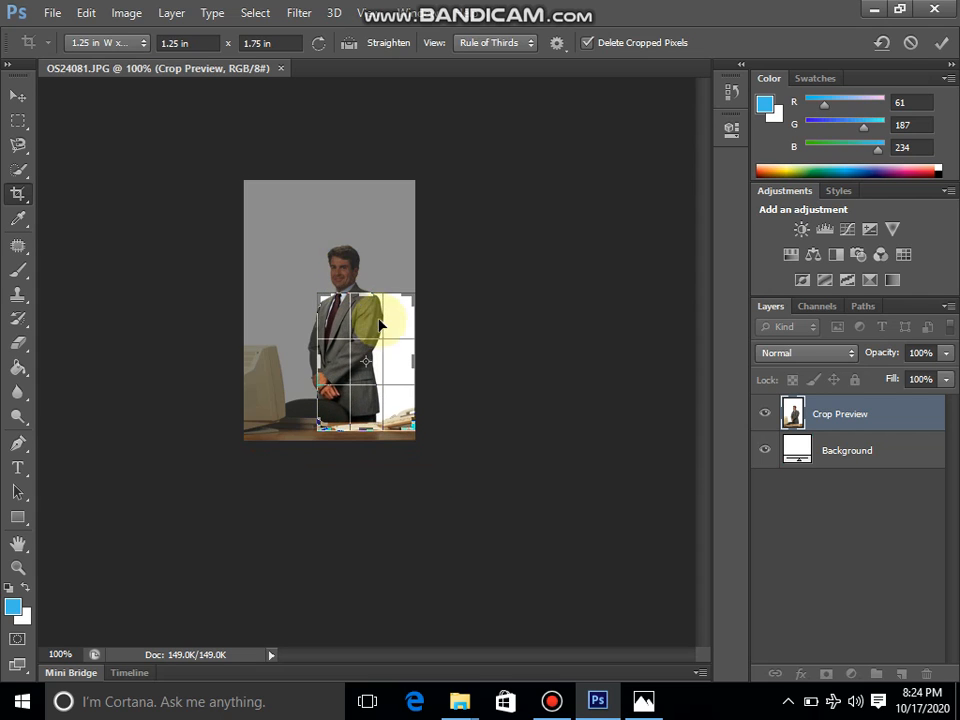
{"action": "left_click_drag", "start_coordinate": [385, 338], "coordinate": [411, 419]}
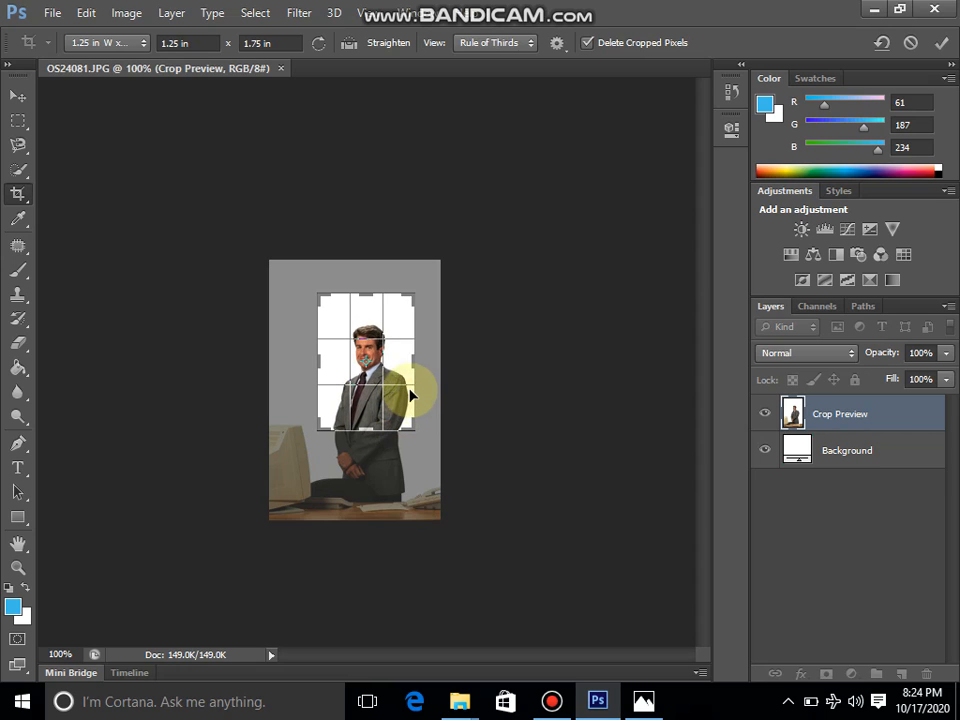
{"action": "left_click_drag", "start_coordinate": [417, 293], "coordinate": [370, 348]}
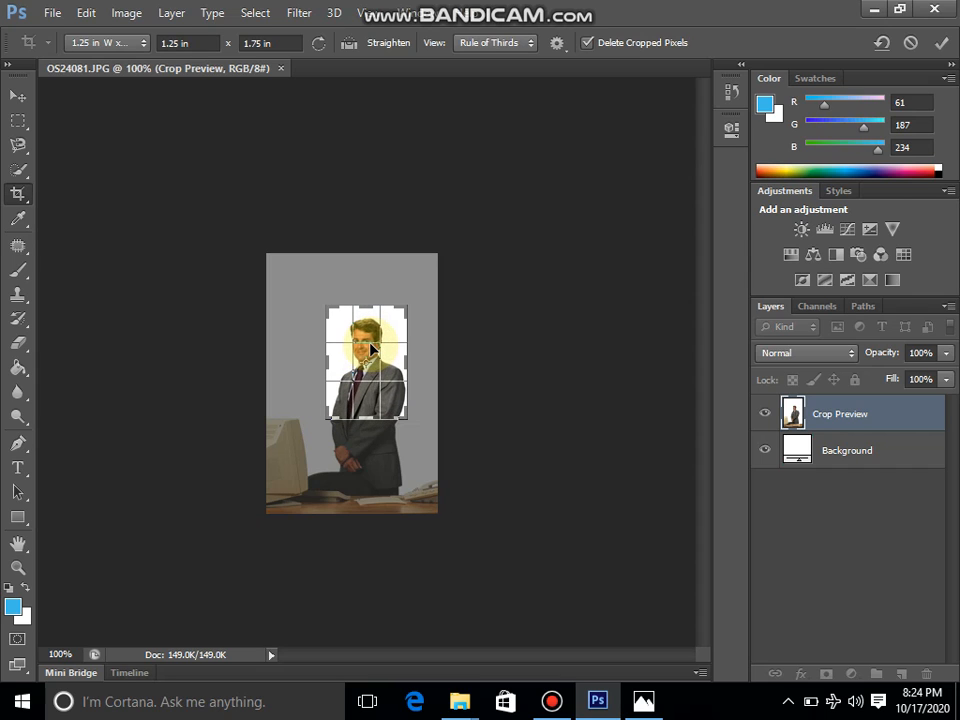
{"action": "key", "text": "Return"}
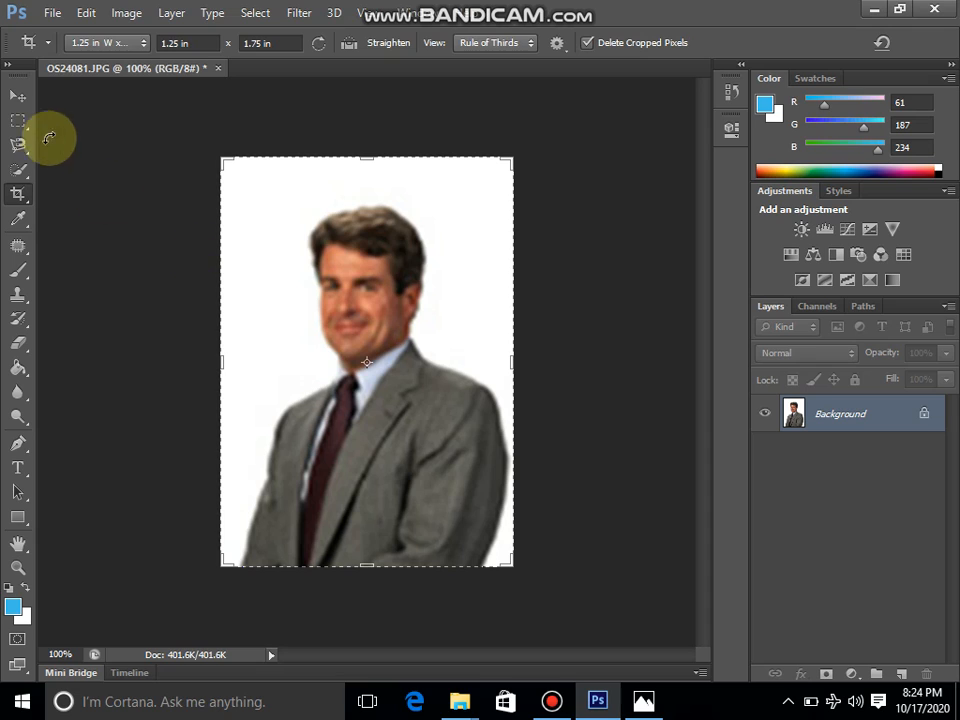
Close the cropped image without saving changes
{"action": "left_click", "coordinate": [18, 97]}
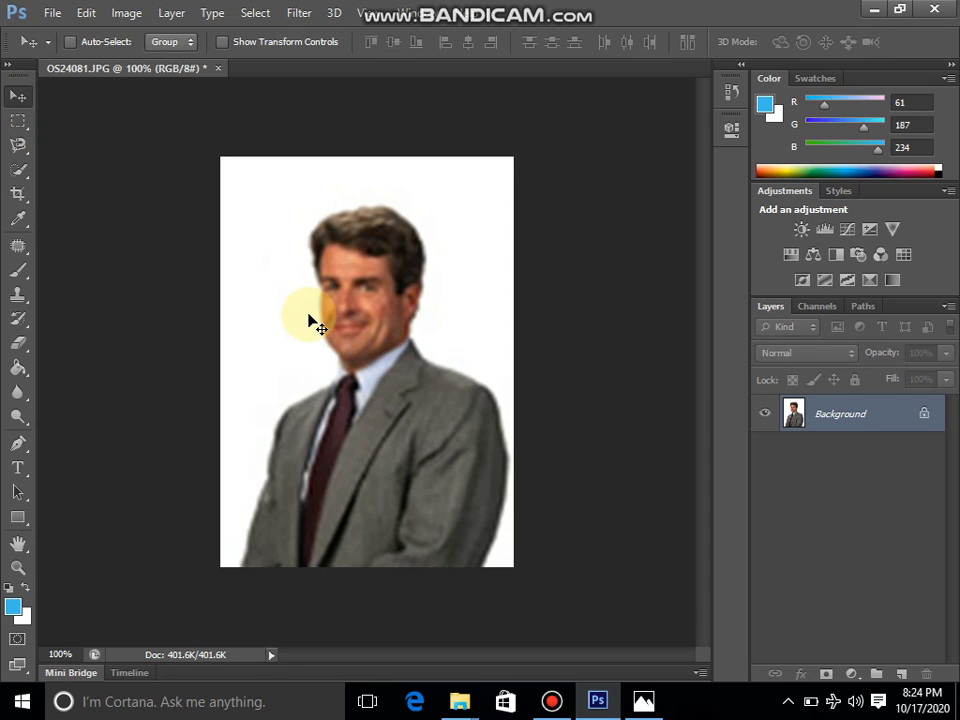
{"action": "left_click", "coordinate": [18, 195]}
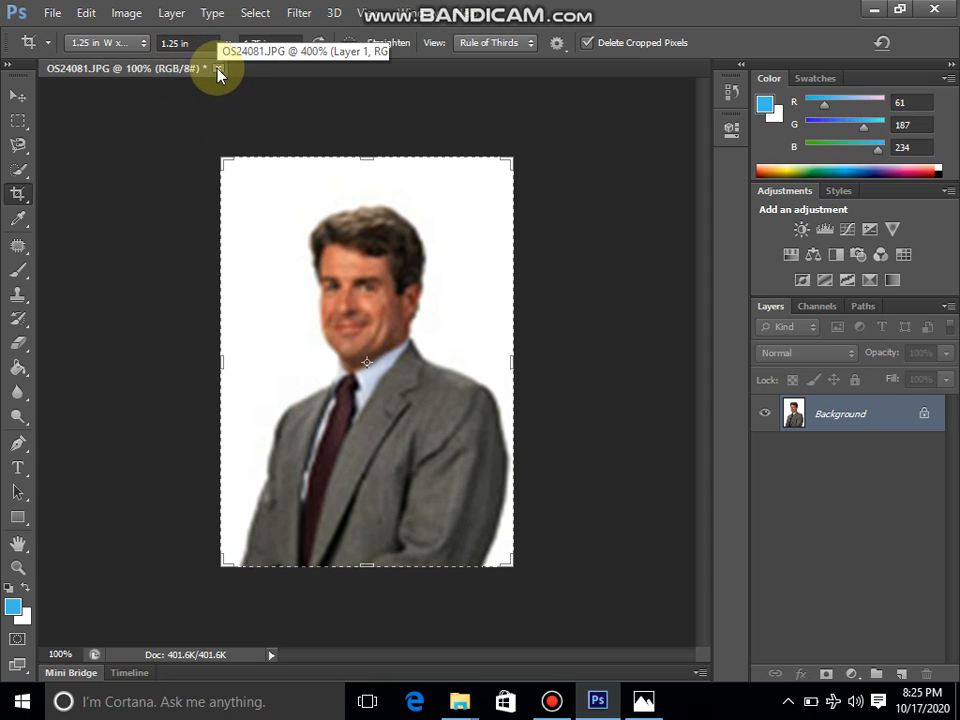
{"action": "left_click", "coordinate": [142, 45]}
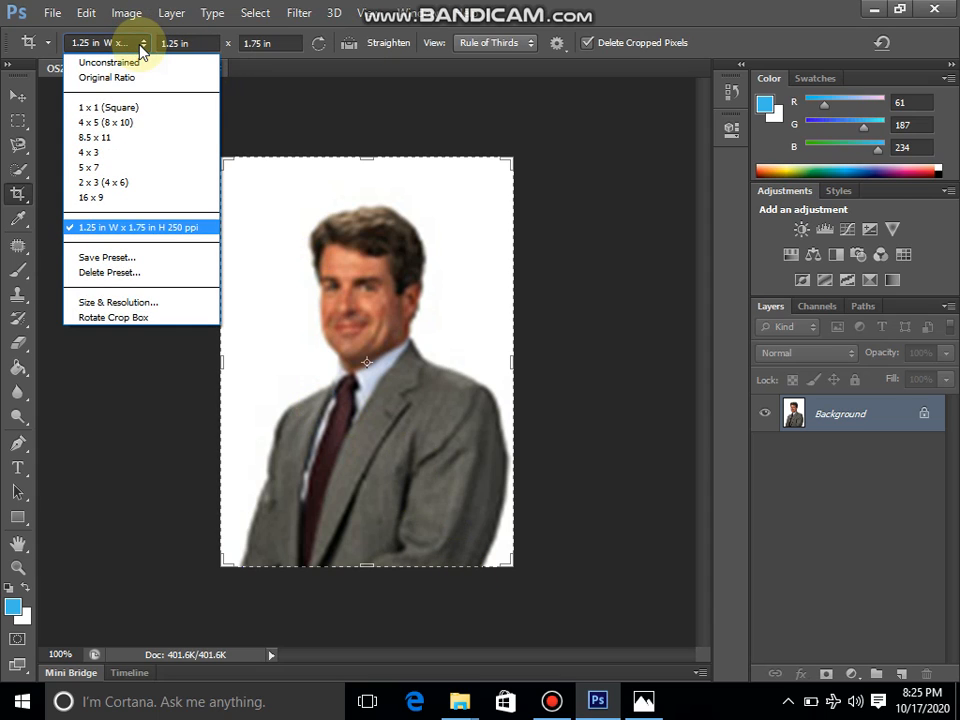
{"action": "left_click", "coordinate": [257, 129]}
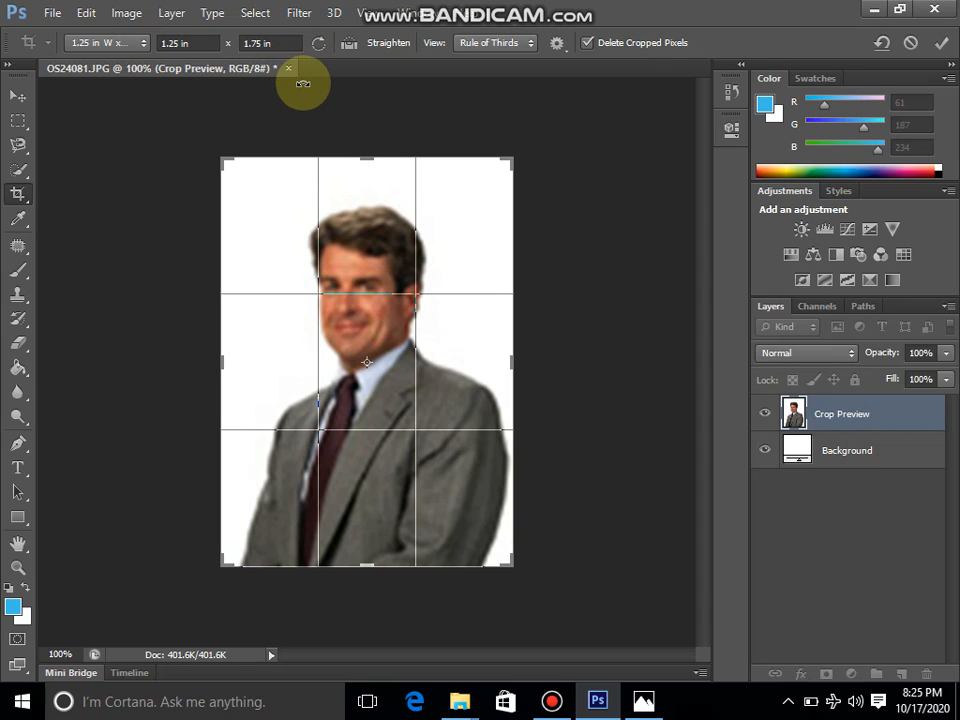
{"action": "key", "text": "Return"}
{"action": "left_click", "coordinate": [218, 68]}
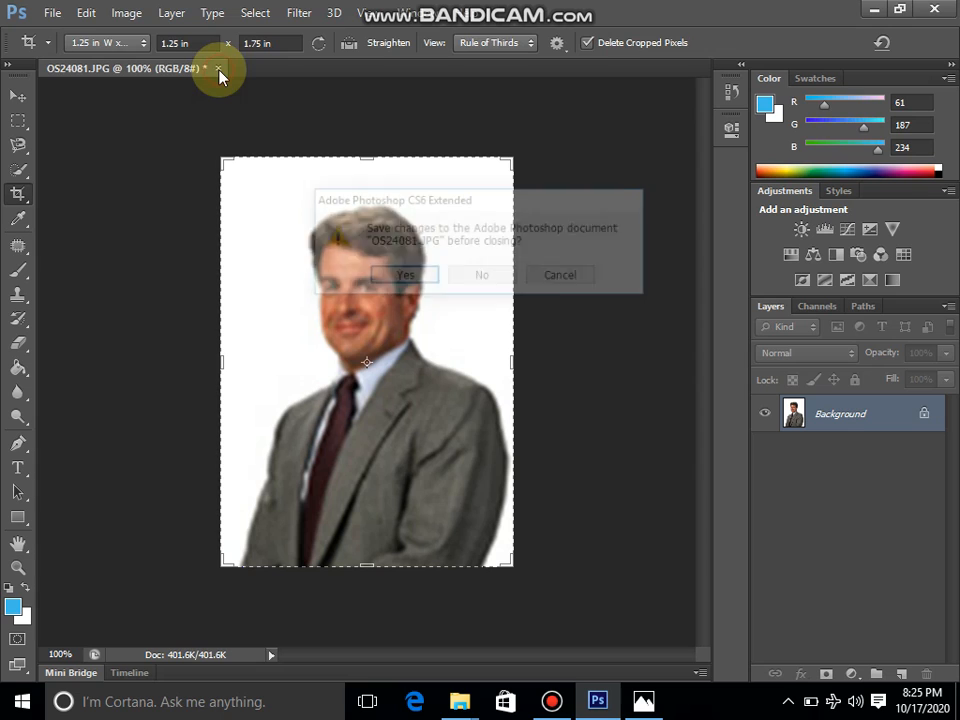
{"action": "left_click", "coordinate": [483, 280]}
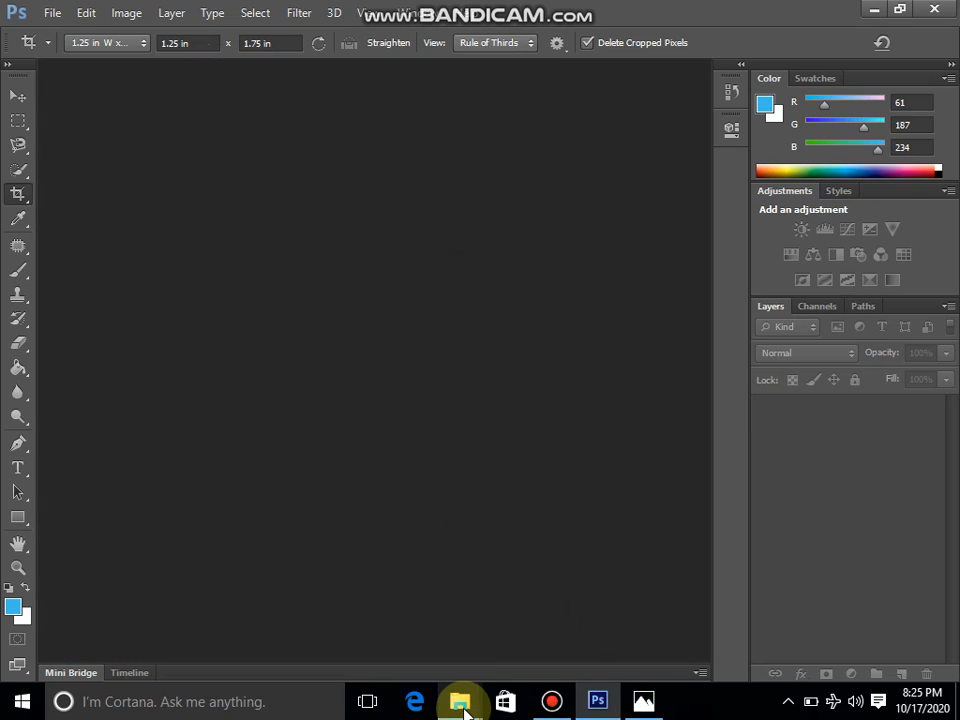
Open the photo OS24073 from the same folder in Photoshop
{"action": "mouse_move", "coordinate": [462, 706]}
{"action": "left_click", "coordinate": [527, 540]}
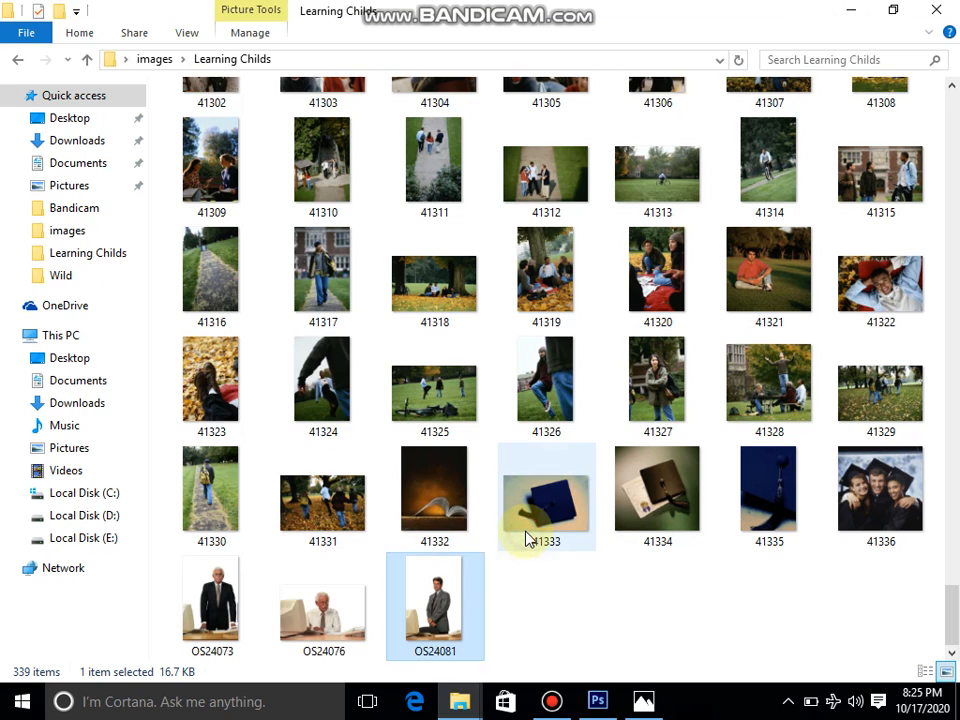
{"action": "left_click_drag", "start_coordinate": [218, 592], "coordinate": [333, 344]}
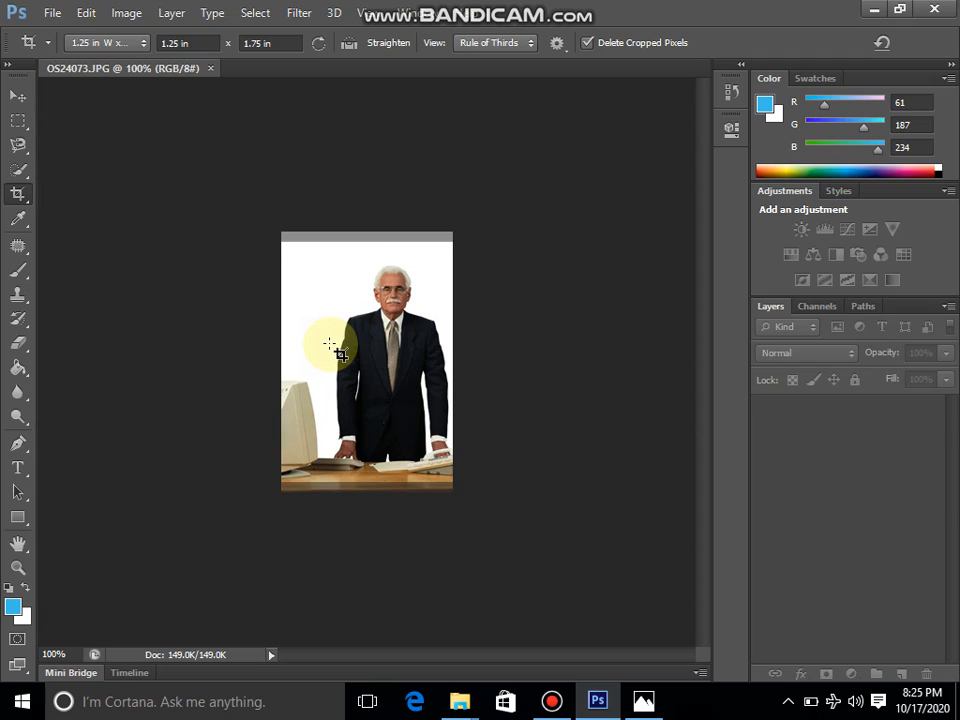
Choose the saved 1.25 in W x 1.75 in H 250 ppi crop preset, fit the crop box around the man's head and shoulders, and apply the crop
{"action": "left_click", "coordinate": [141, 43]}
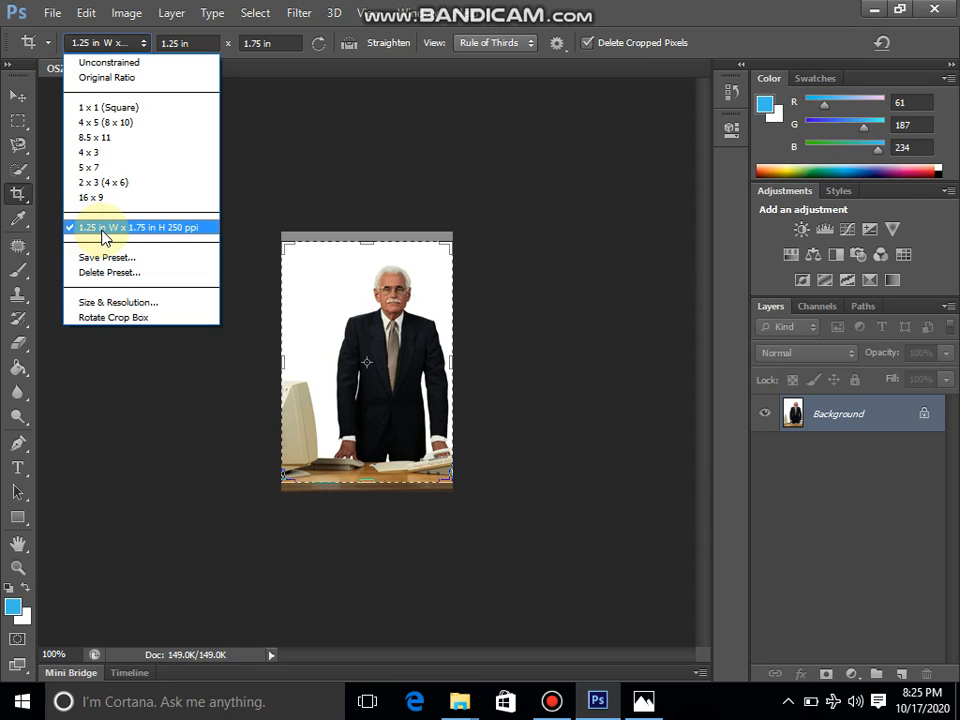
{"action": "left_click", "coordinate": [188, 236]}
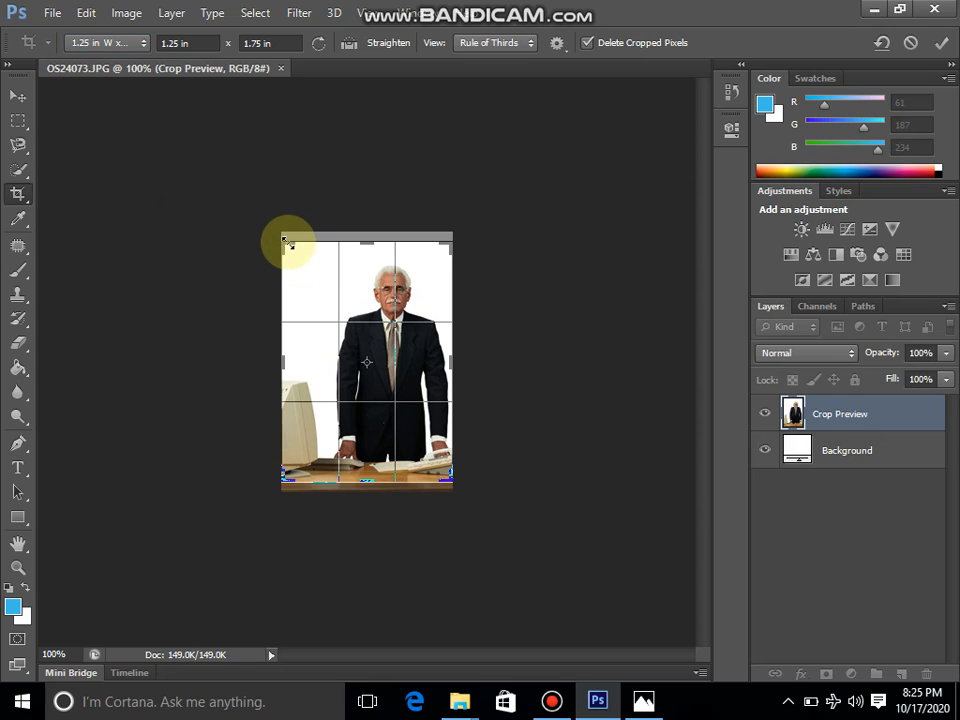
{"action": "left_click_drag", "start_coordinate": [283, 238], "coordinate": [341, 263]}
{"action": "left_click_drag", "start_coordinate": [375, 332], "coordinate": [385, 433]}
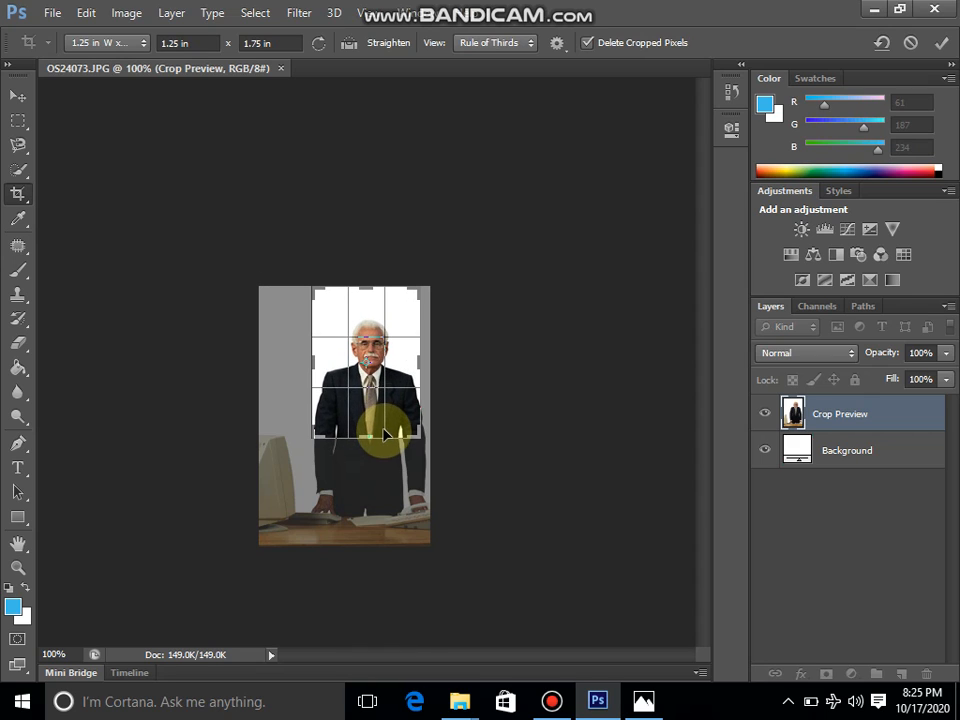
{"action": "key", "text": "Return"}
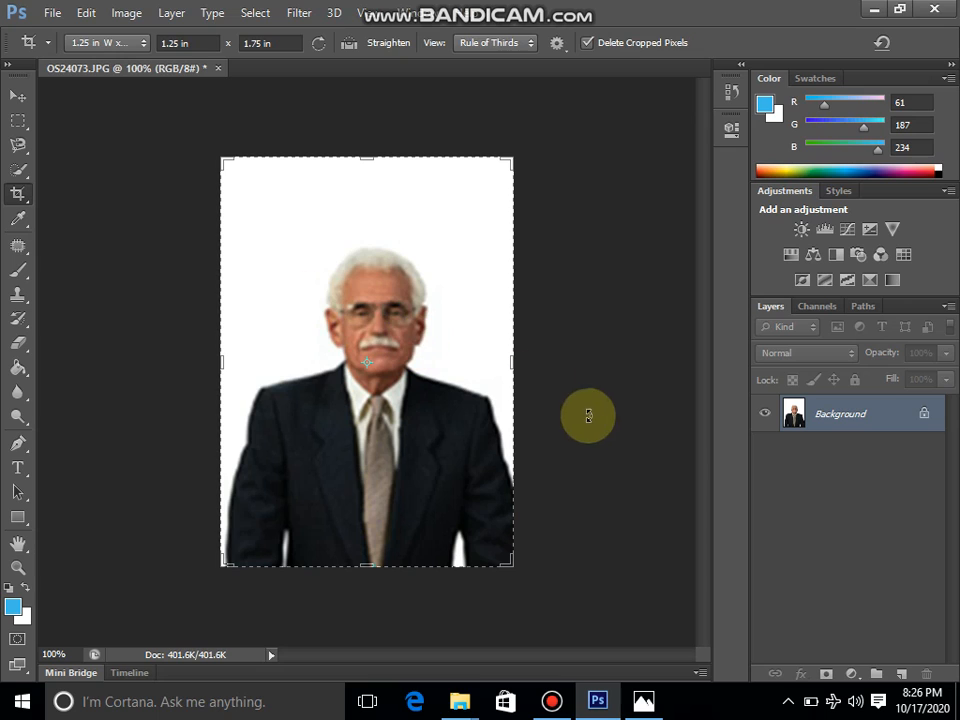
Convert the background into an editable layer and delete the white backdrop around the man using the Magic Wand, then deselect
{"action": "double_click", "coordinate": [855, 423]}
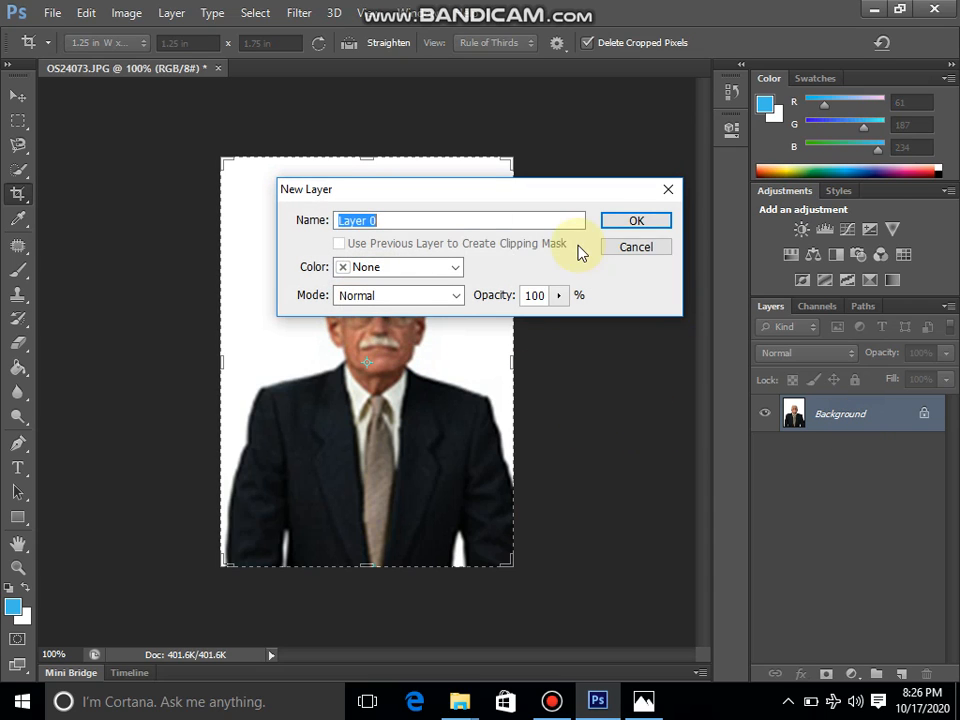
{"action": "left_click", "coordinate": [626, 222]}
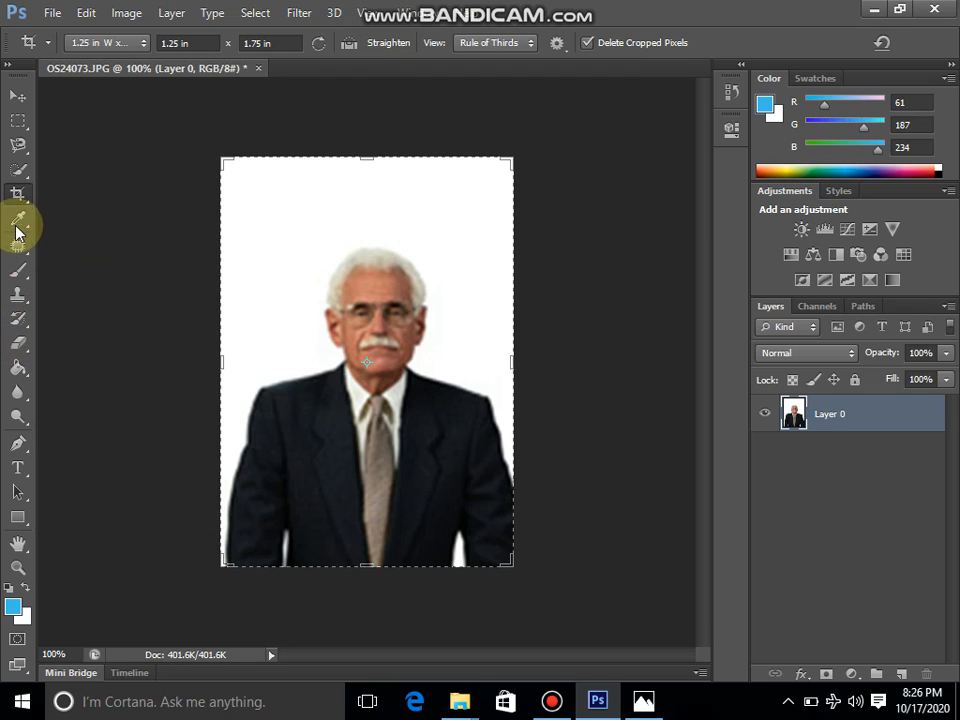
{"action": "left_click", "coordinate": [24, 172]}
{"action": "left_click", "coordinate": [86, 186]}
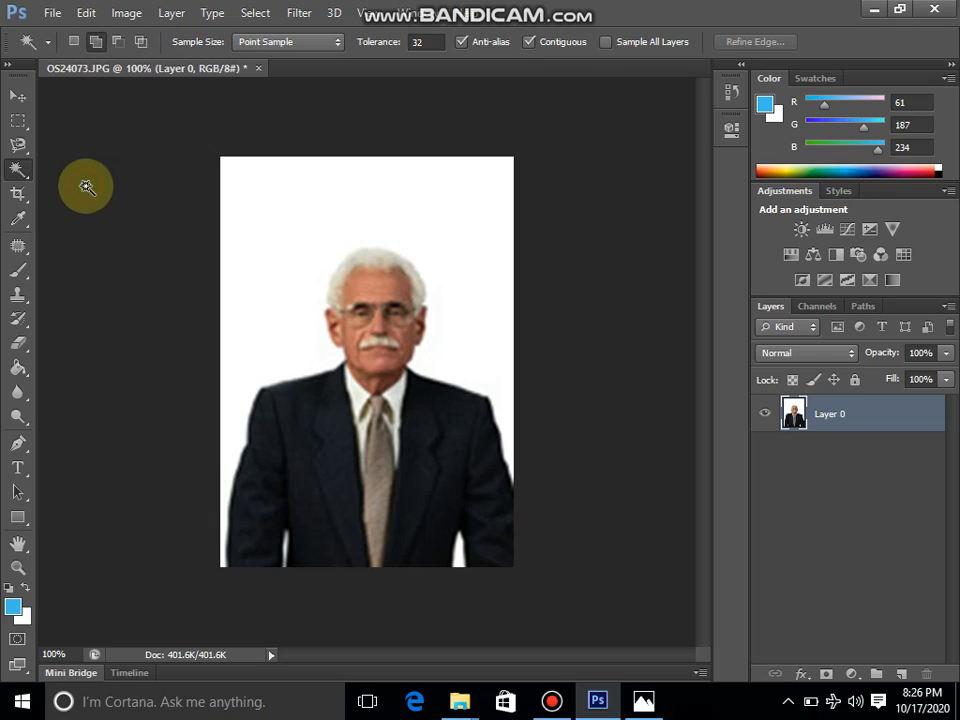
{"action": "left_click", "coordinate": [260, 243]}
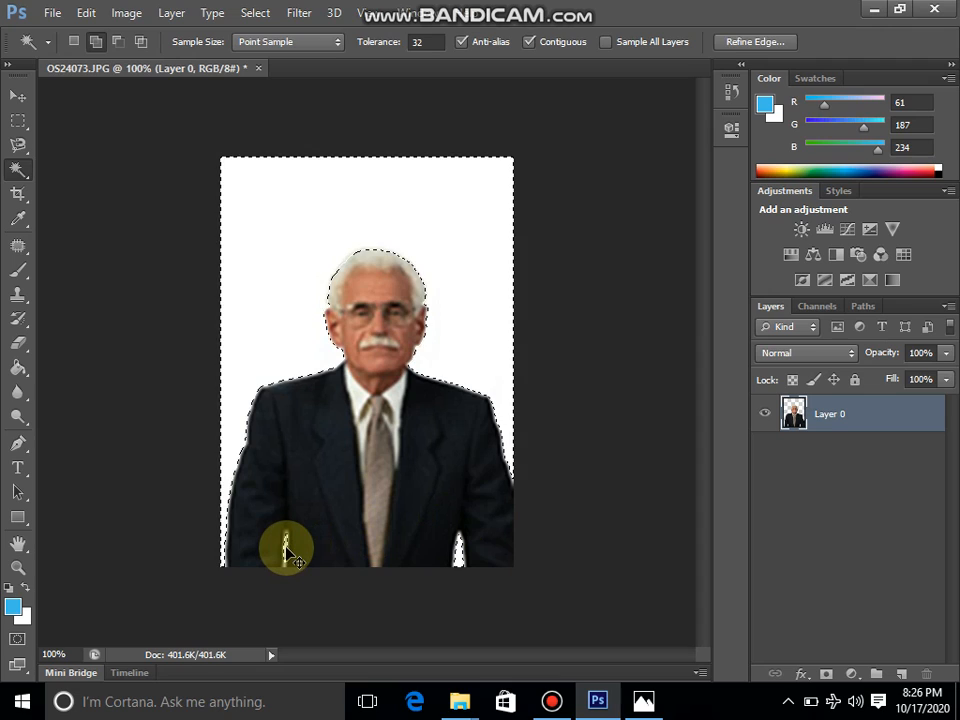
{"action": "key", "text": "Delete"}
{"action": "key", "text": "ctrl+d"}
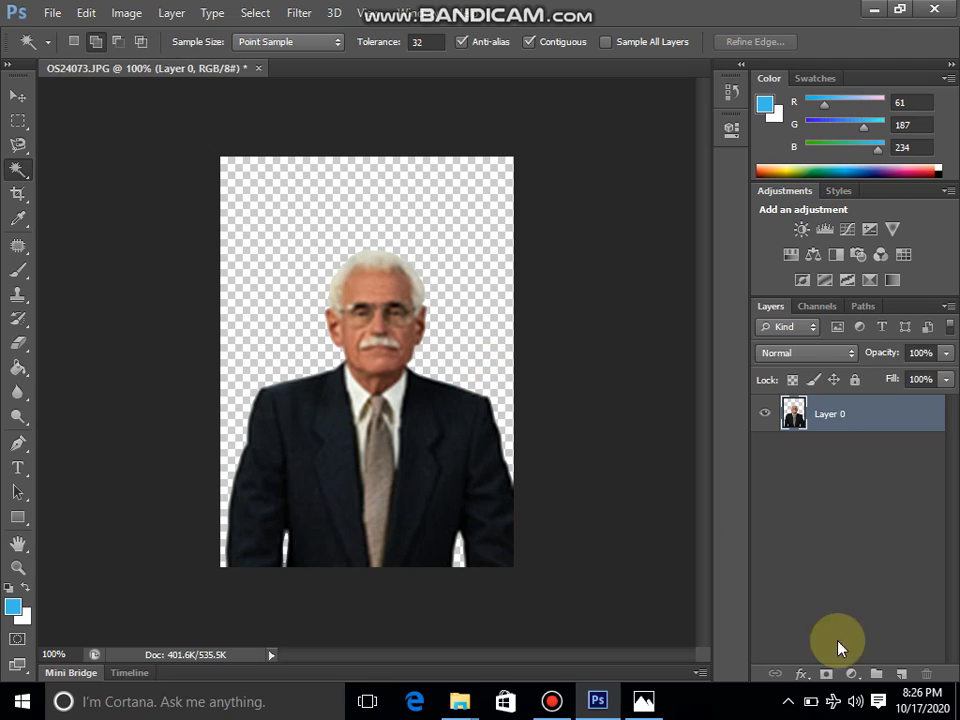
Add a new layer and fill it with the blue foreground colour using the Paint Bucket
{"action": "left_click", "coordinate": [902, 675]}
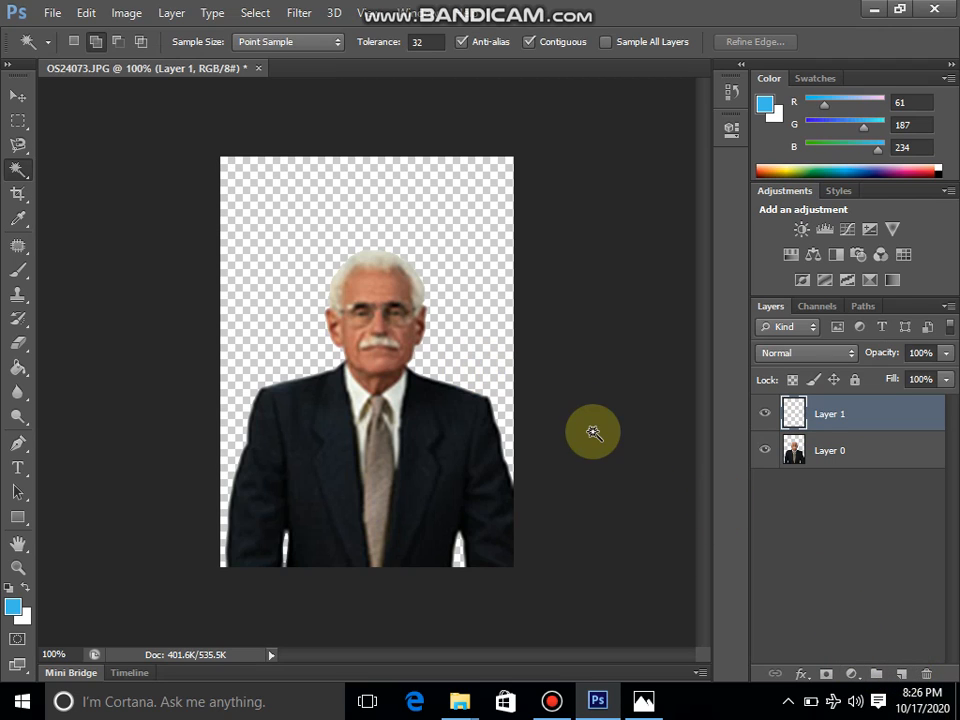
{"action": "left_click", "coordinate": [12, 372]}
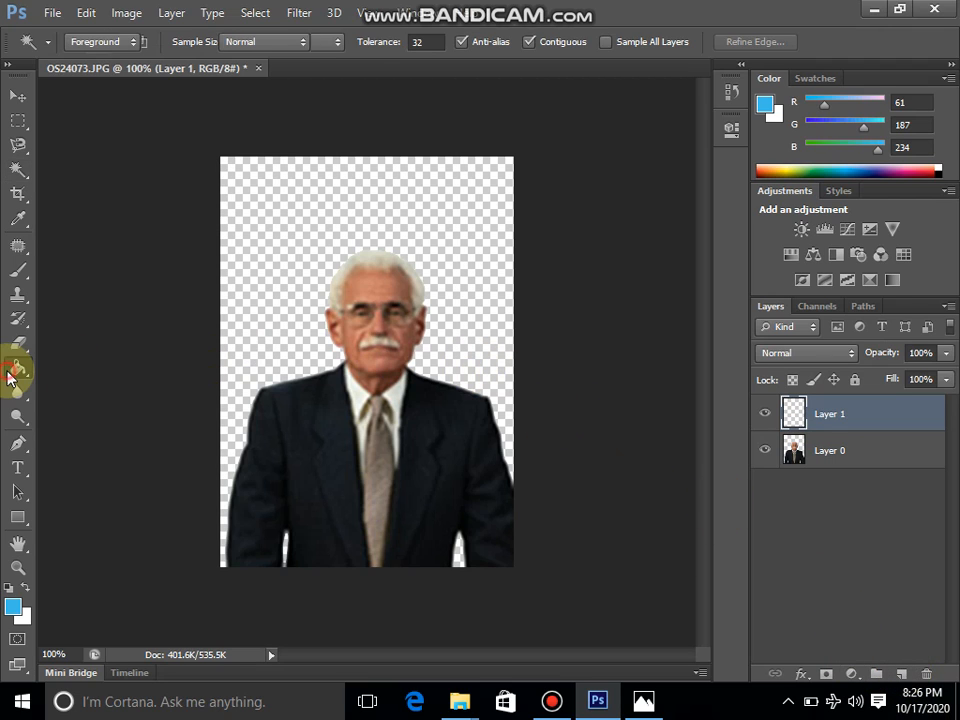
{"action": "left_click", "coordinate": [311, 221]}
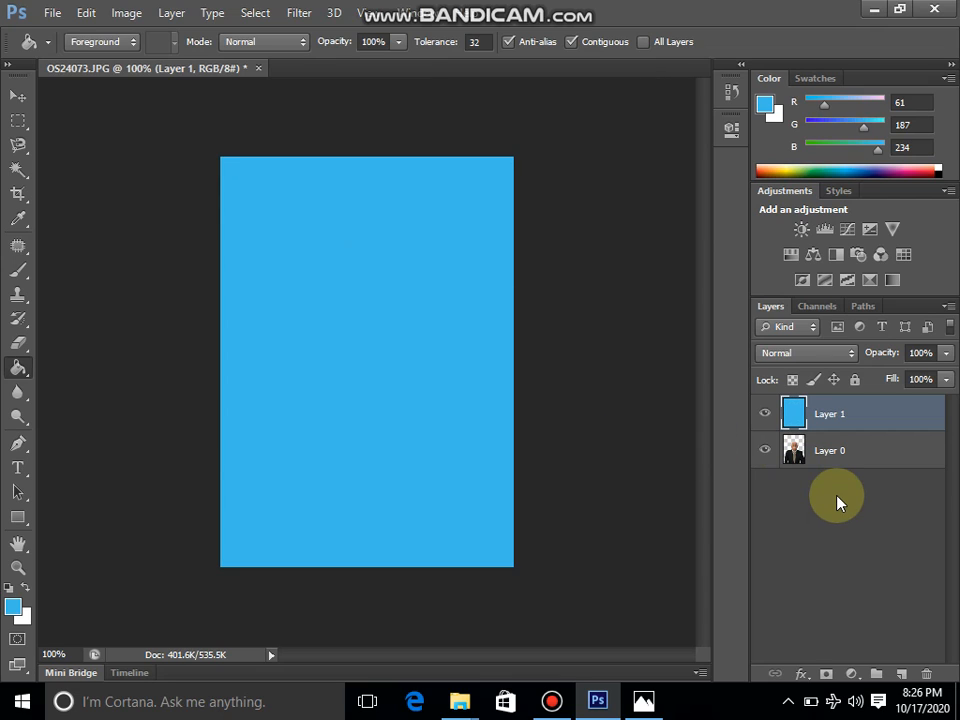
Move the blue fill layer beneath the portrait layer
{"action": "key", "text": "ctrl+bracketleft"}
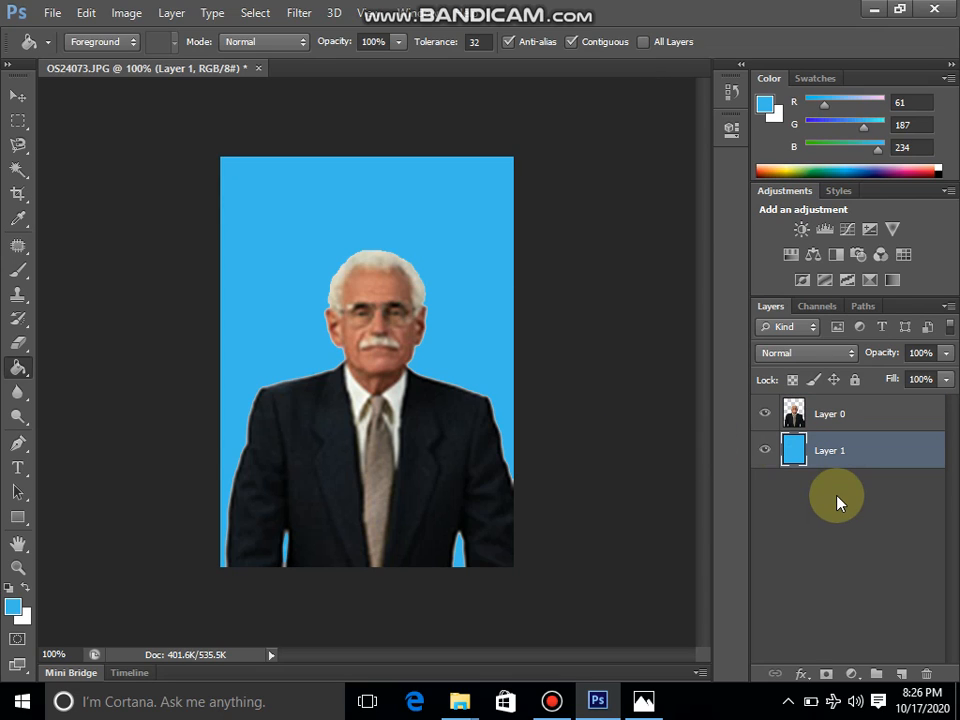
{"action": "key", "text": "ctrl+bracketright"}
{"action": "key", "text": "ctrl+bracketleft"}
{"action": "key", "text": "ctrl+bracketright"}
{"action": "key", "text": "ctrl+bracketleft"}
{"action": "key", "text": "ctrl+bracketright"}
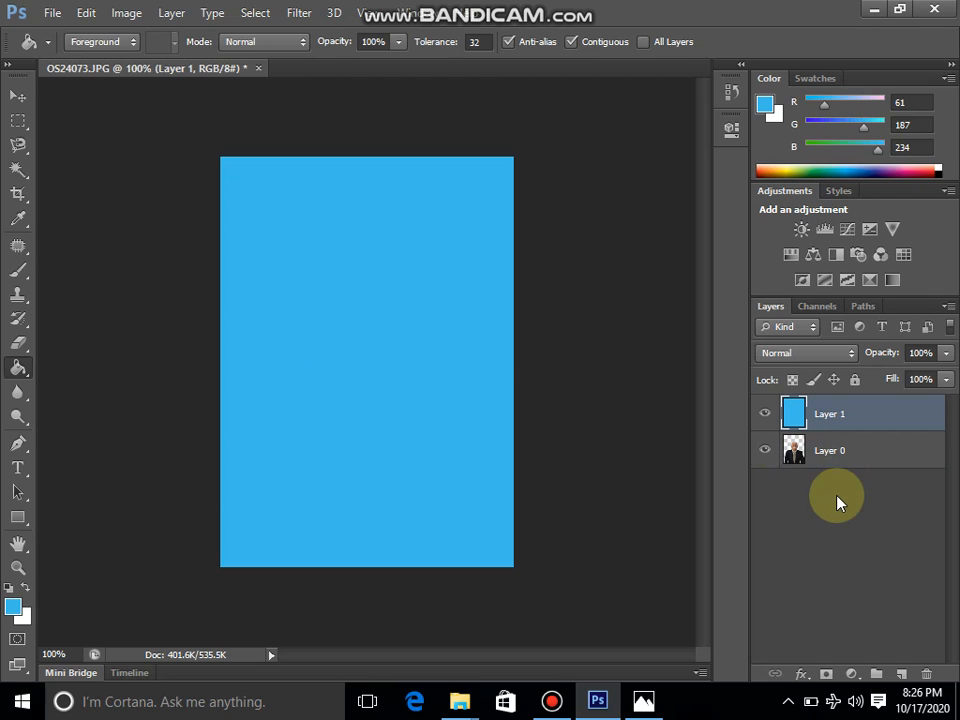
{"action": "key", "text": "ctrl+bracketleft"}
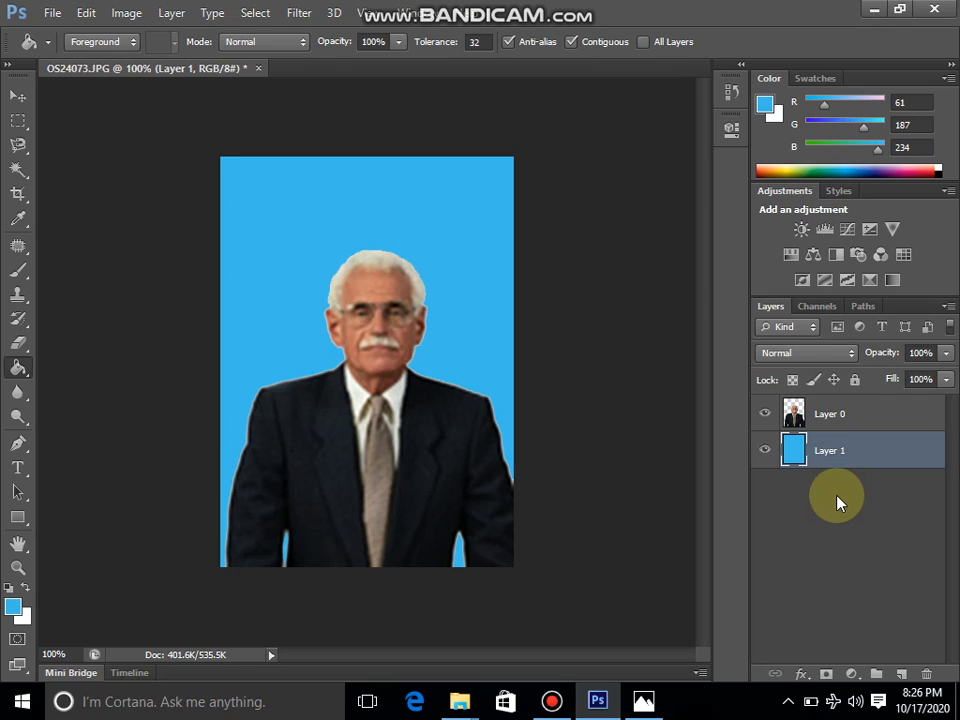
Toggle the visibility of the portrait and blue layers to compare the result, leaving both visible
{"action": "left_click", "coordinate": [765, 414]}
{"action": "left_click", "coordinate": [765, 414]}
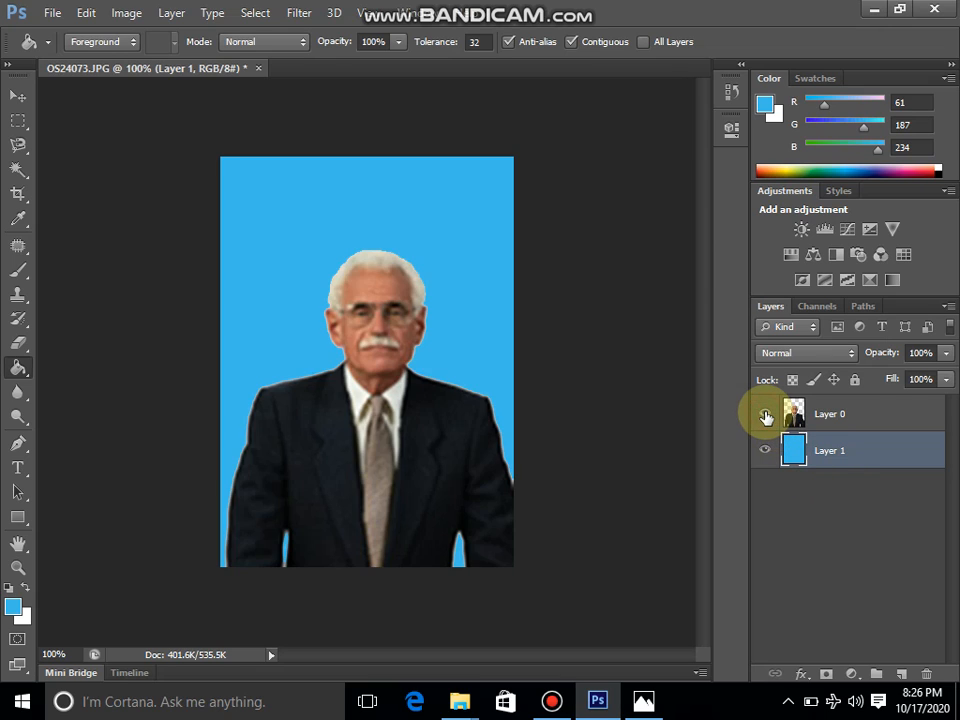
{"action": "left_click", "coordinate": [765, 414]}
{"action": "left_click", "coordinate": [765, 450]}
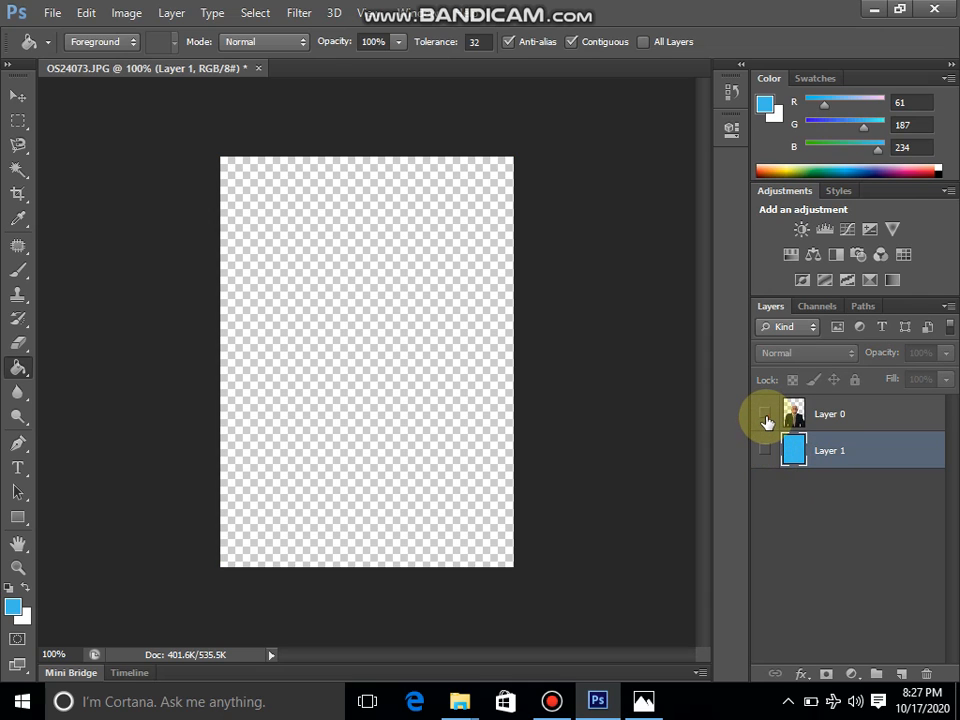
{"action": "left_click", "coordinate": [765, 414]}
{"action": "left_click", "coordinate": [766, 451]}
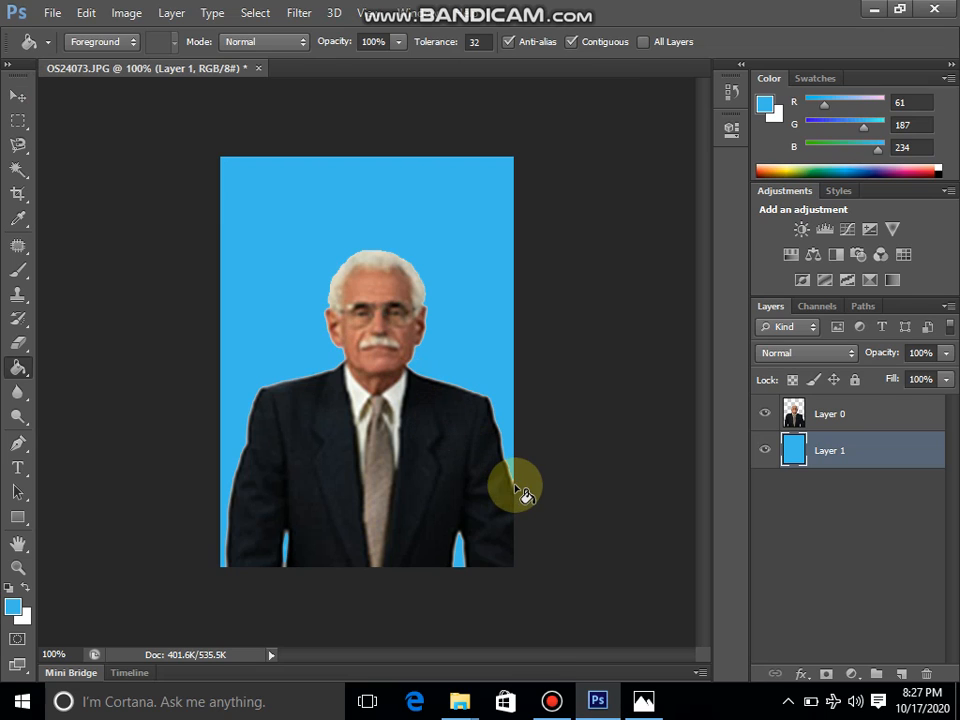
{"action": "left_click", "coordinate": [551, 700]}
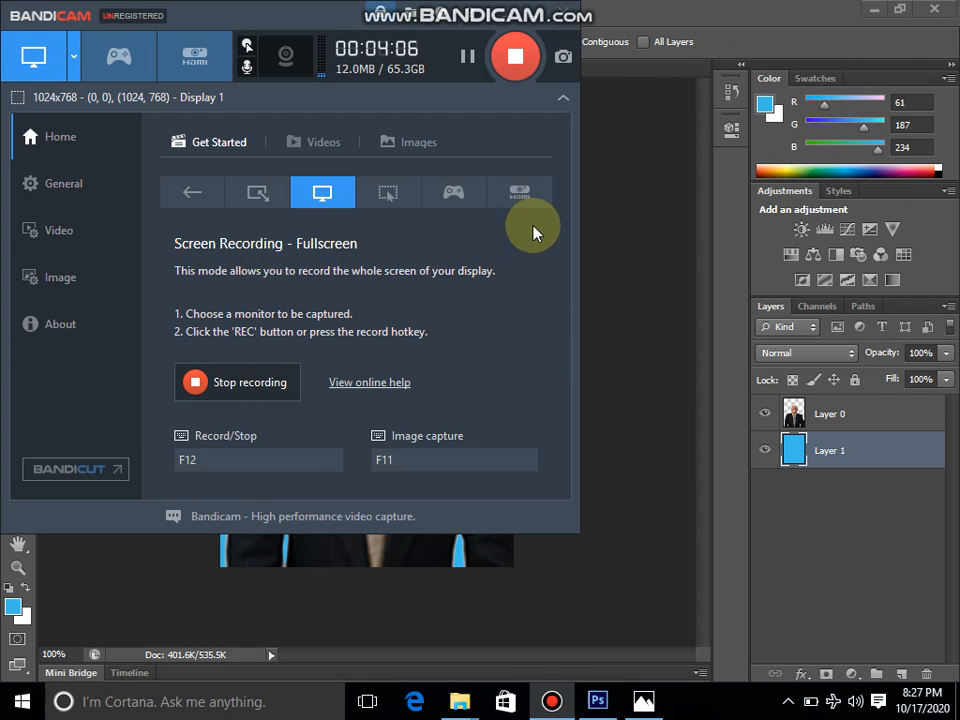